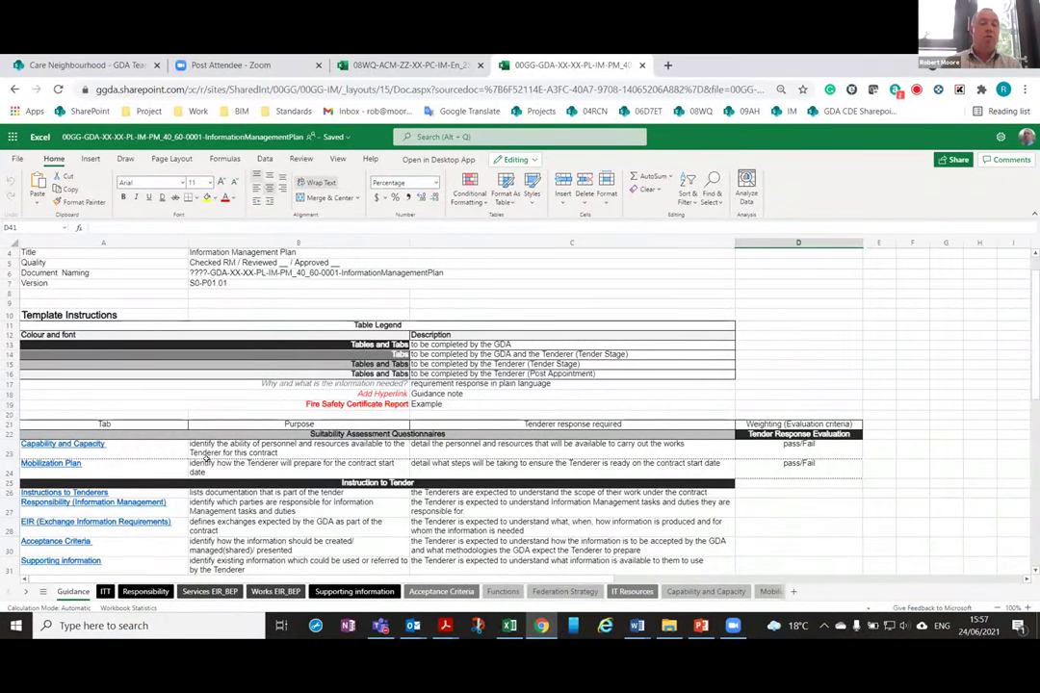
scroll(205, 460, "down", 5)
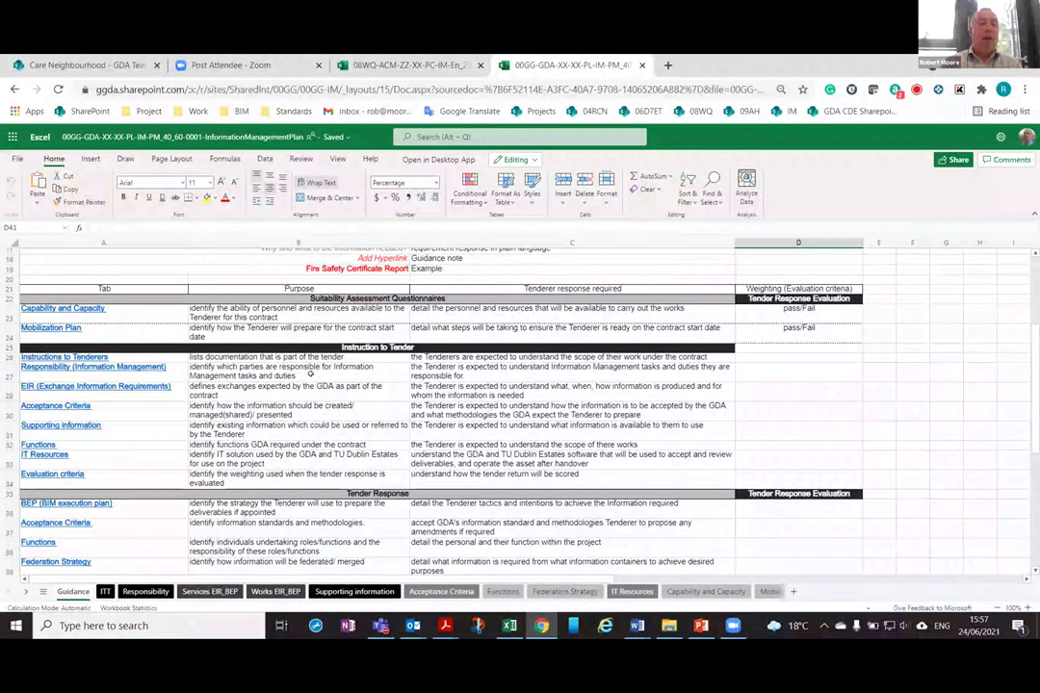
scroll(345, 413, "up", 5)
scroll(799, 369, "down", 2)
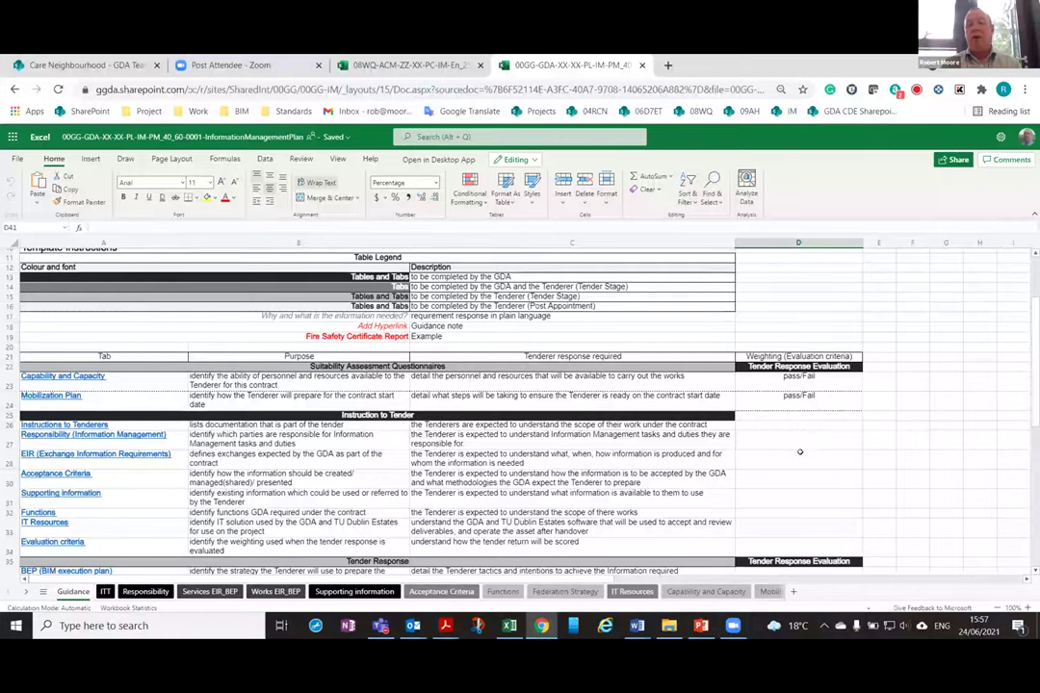
scroll(798, 434, "down", 5)
scroll(798, 434, "up", 3)
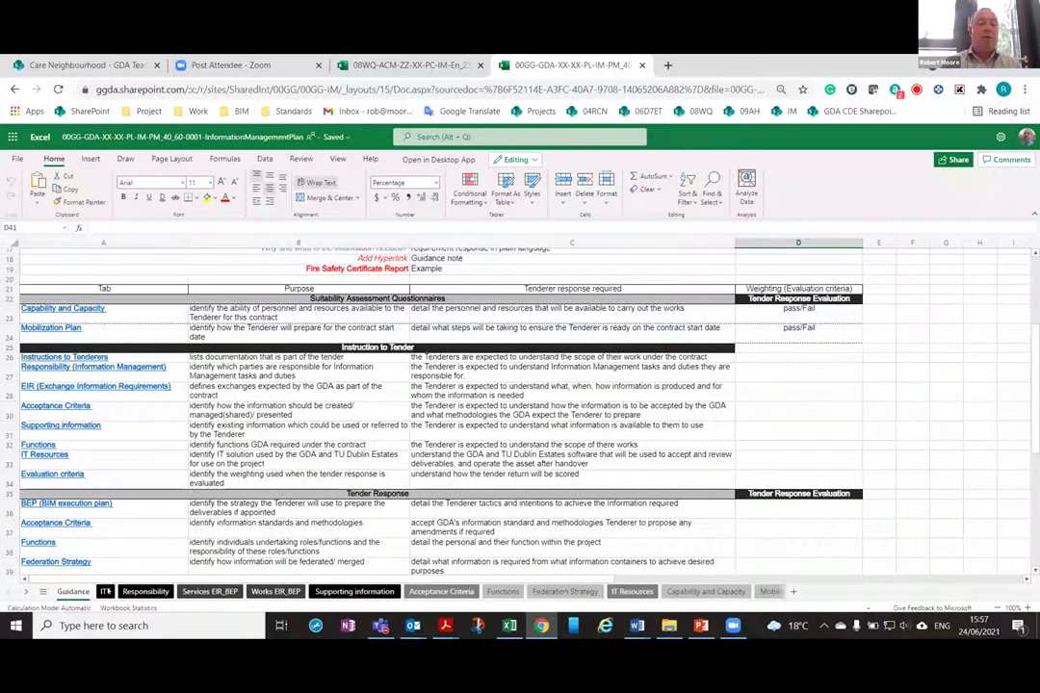
Step: Look over the ITT drawing list from column A, then show the Responsibility matrix sheet
left_click(104, 593)
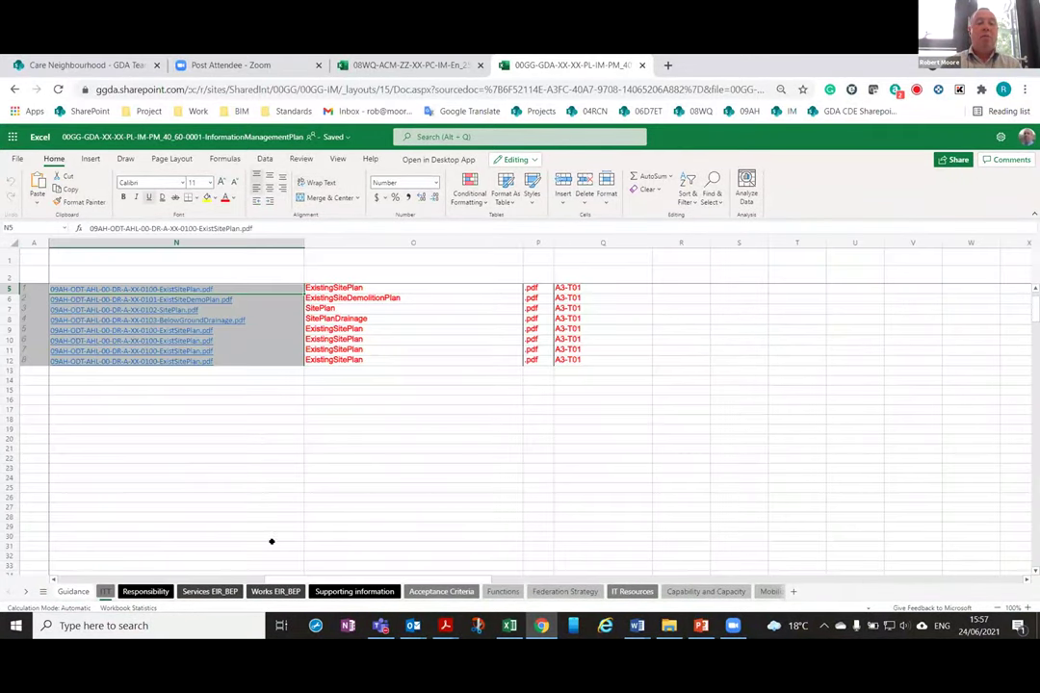
scroll(318, 491, "left", 6)
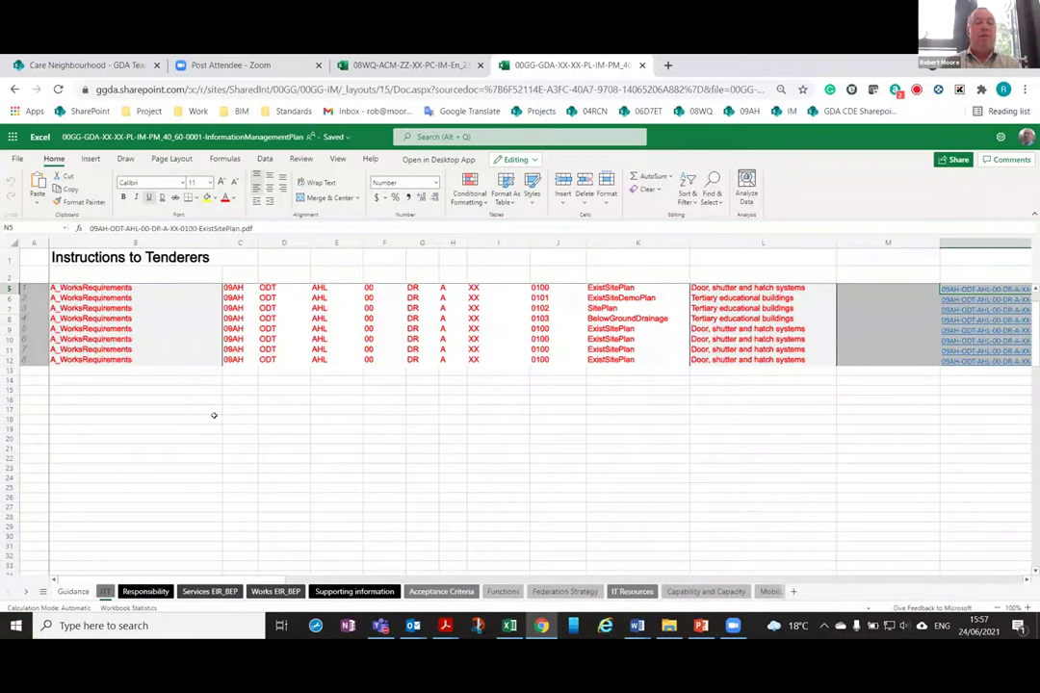
left_click(147, 592)
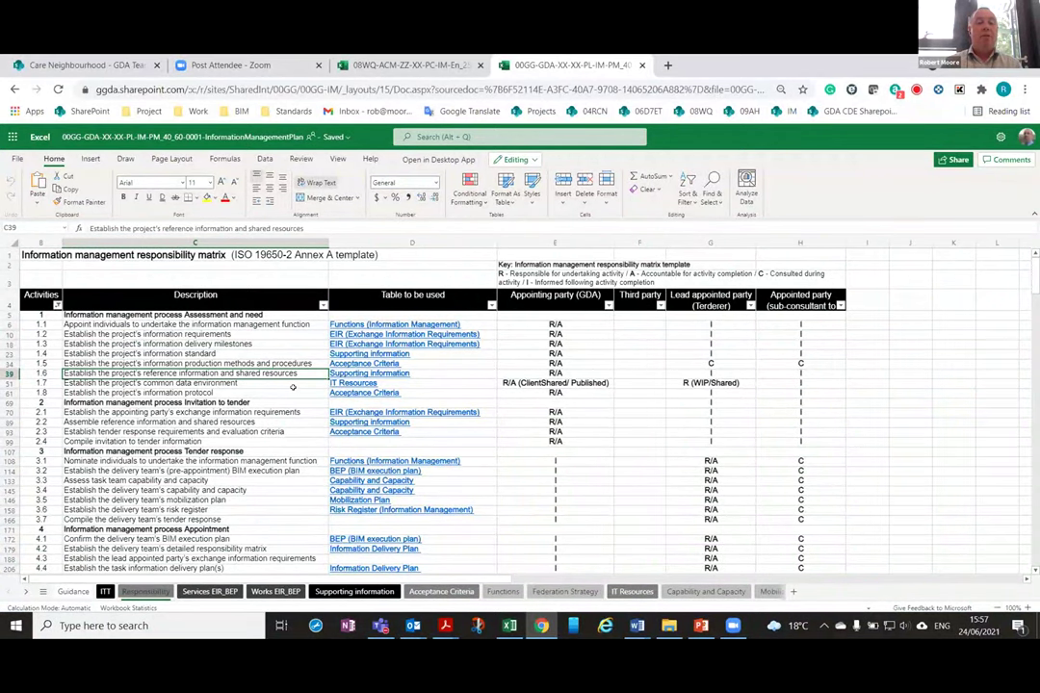
Step: Read the responsibility matrix down to section 8 close-out, then show the Services EIR_BEP sheet
scroll(292, 390, "down", 5)
scroll(292, 395, "up", 5)
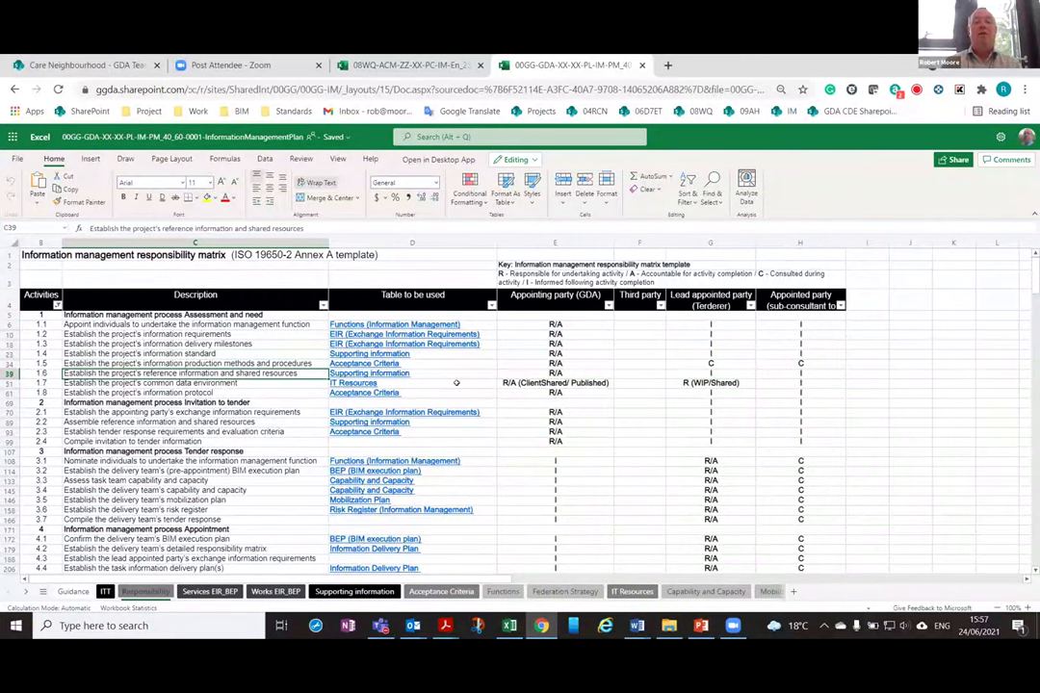
scroll(249, 390, "down", 9)
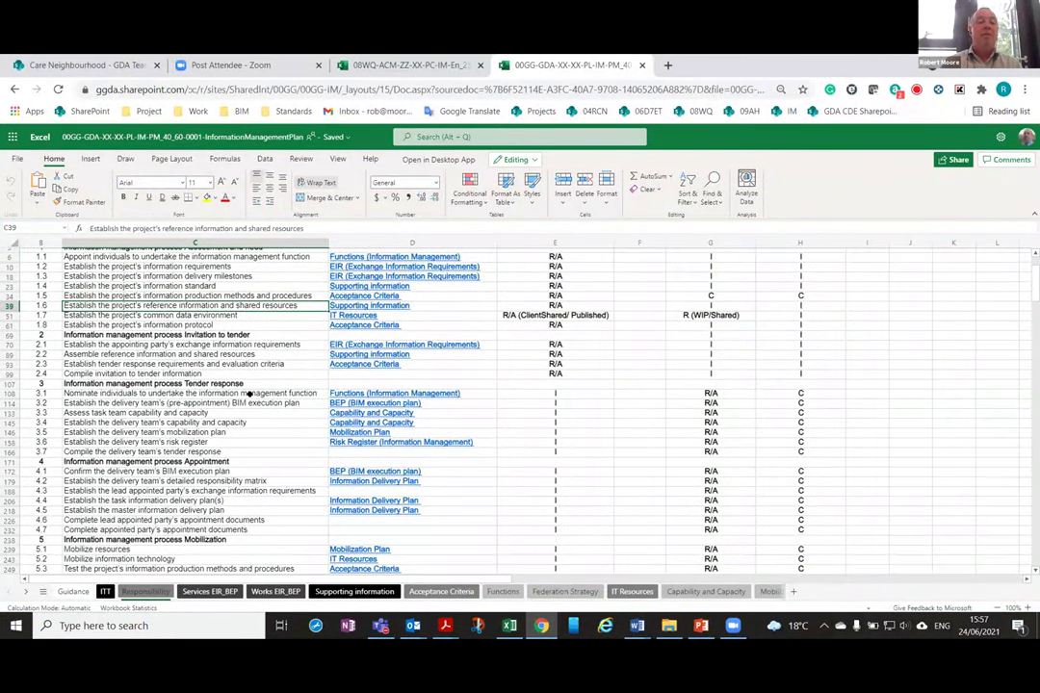
scroll(257, 385, "down", 3)
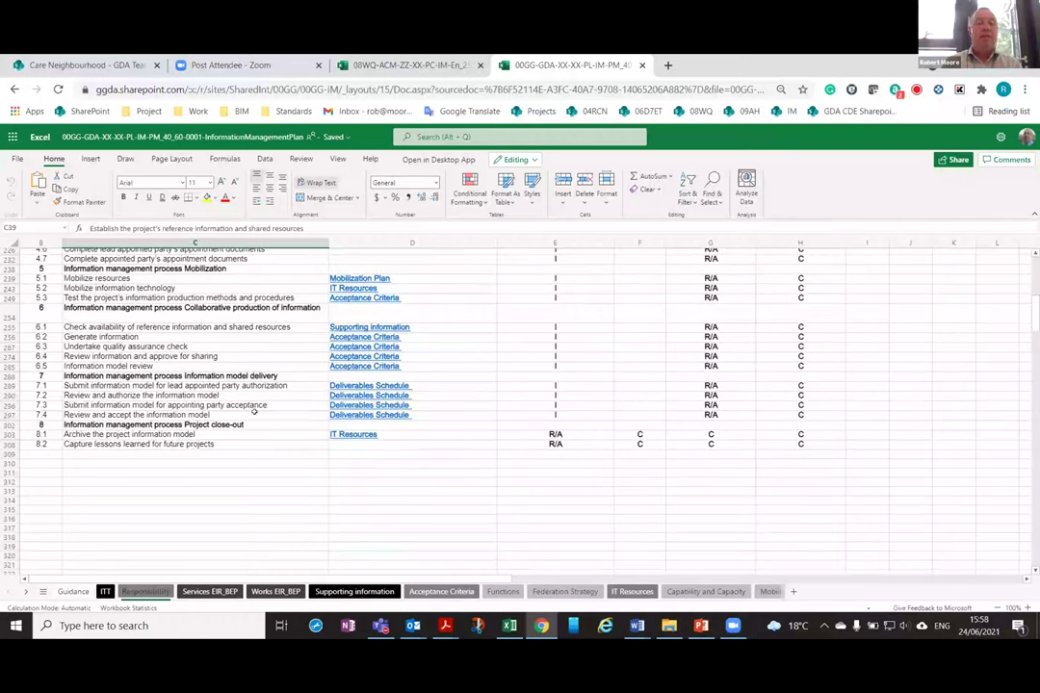
left_click(207, 591)
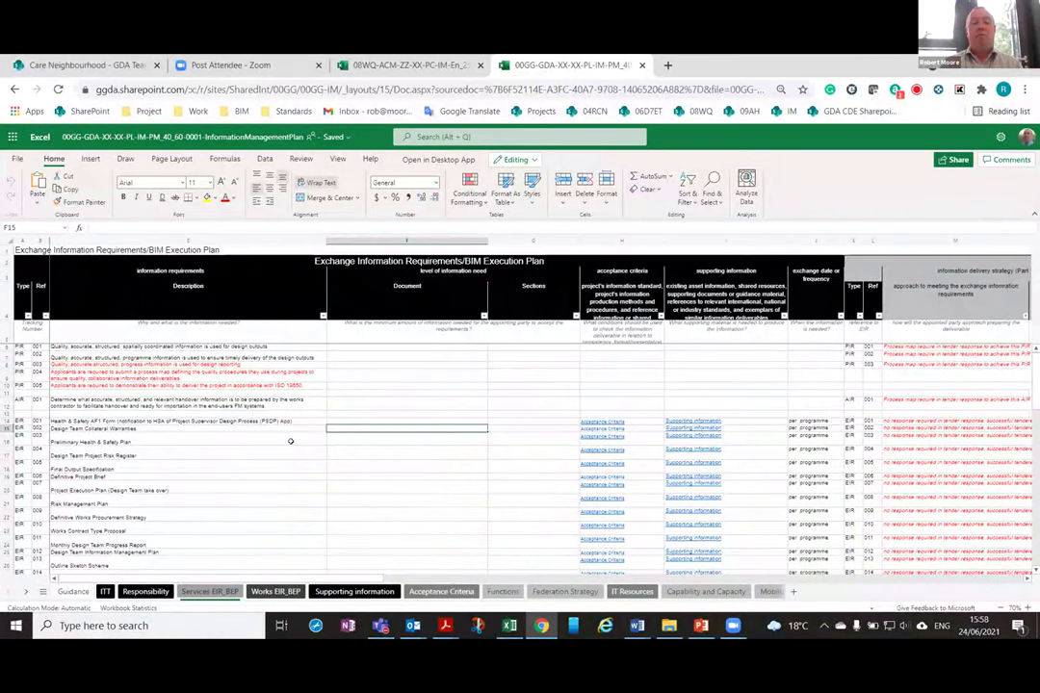
Step: Scroll through the Works EIR_BEP requirements, then show the Supporting information document list
left_click(275, 592)
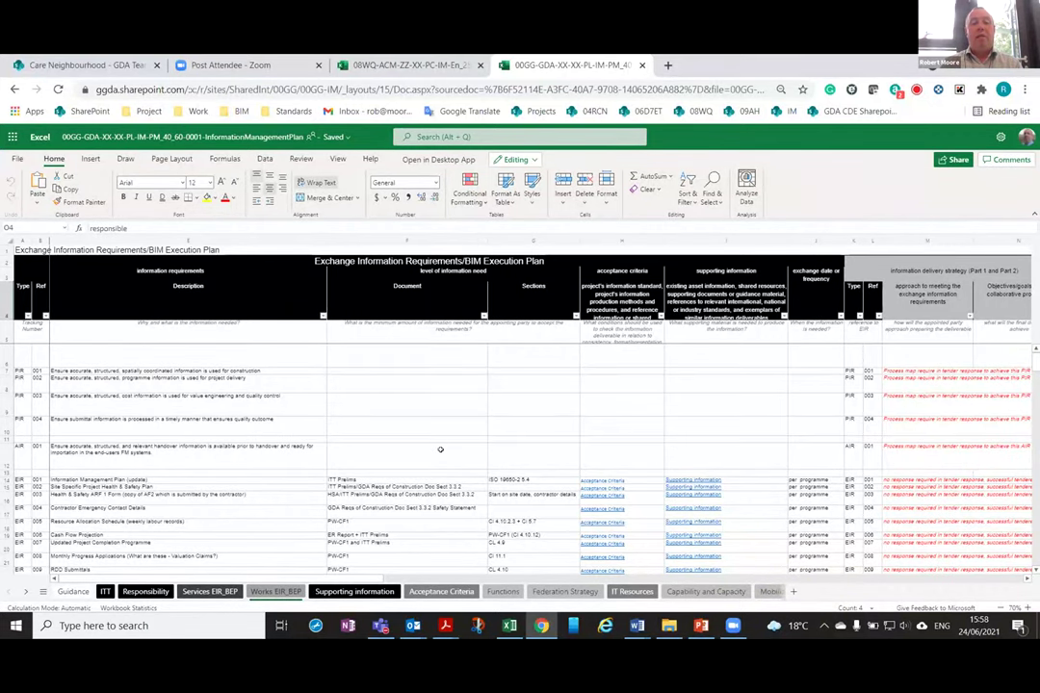
scroll(440, 450, "down", 3)
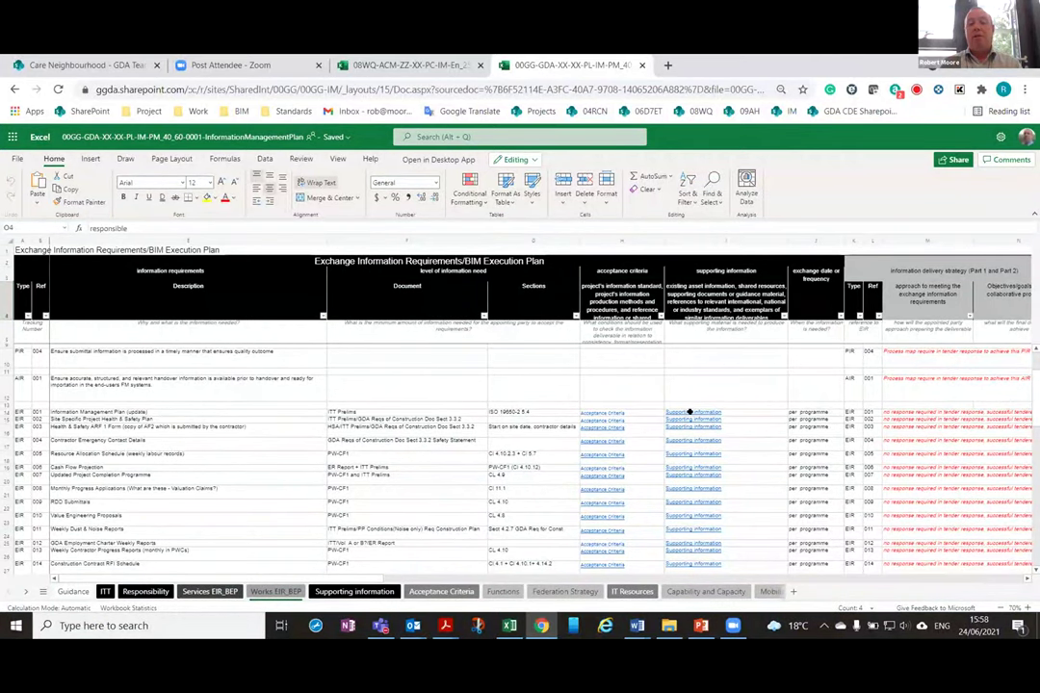
left_click(347, 591)
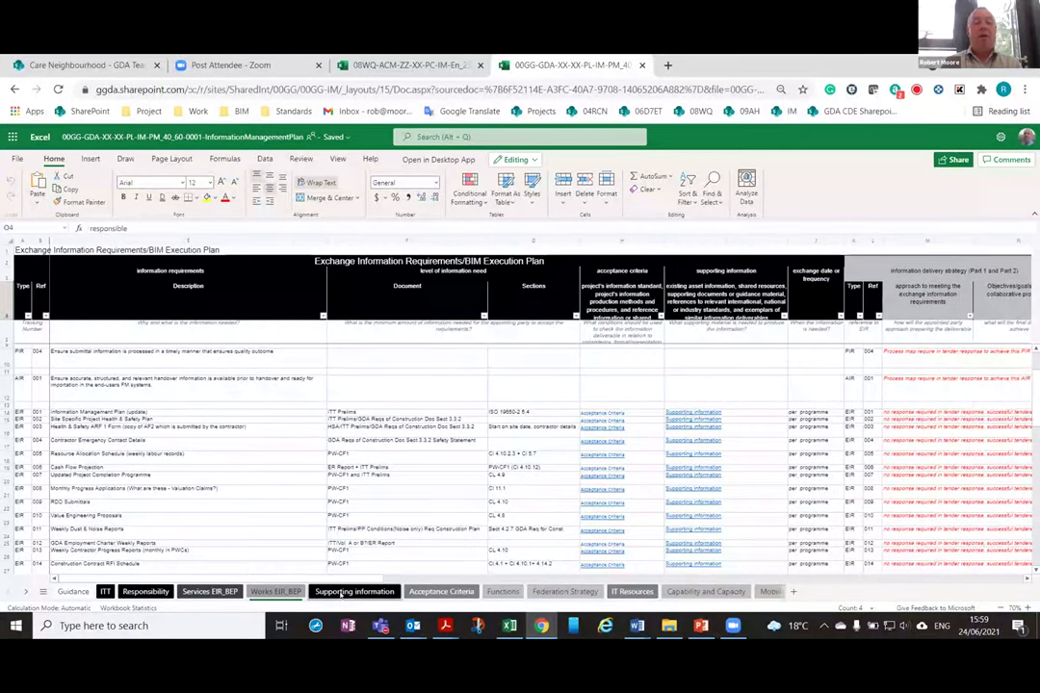
Step: Find the Aerial Photos rows on Supporting information and open the LH 2000.pdf hyperlink
scroll(255, 460, "up", 5)
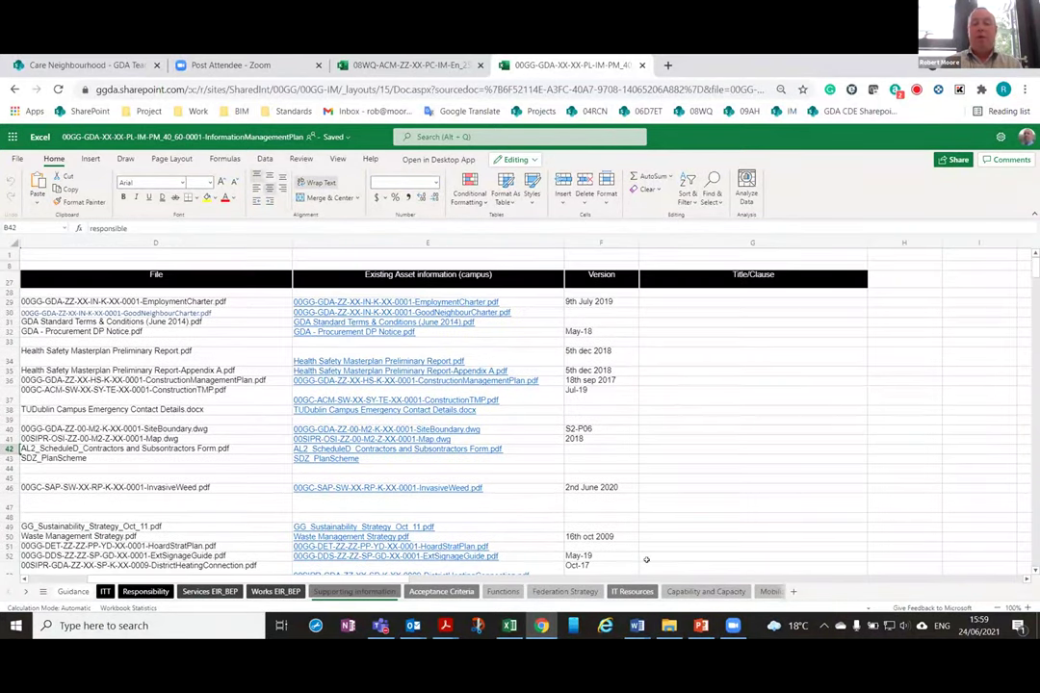
scroll(364, 579, "left", 5)
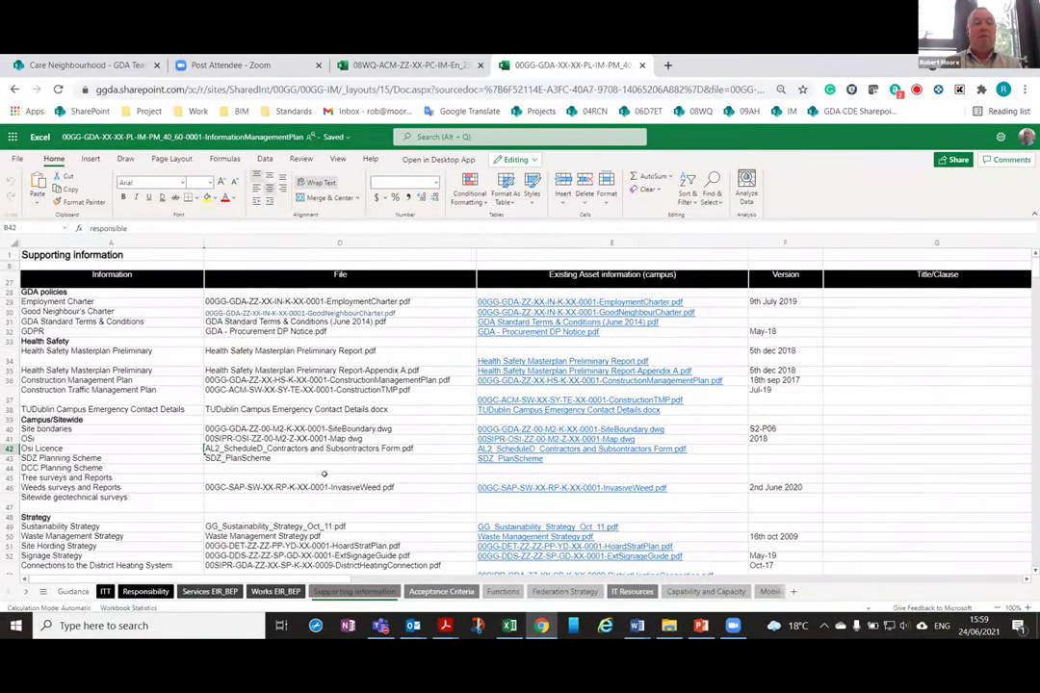
scroll(353, 394, "down", 2)
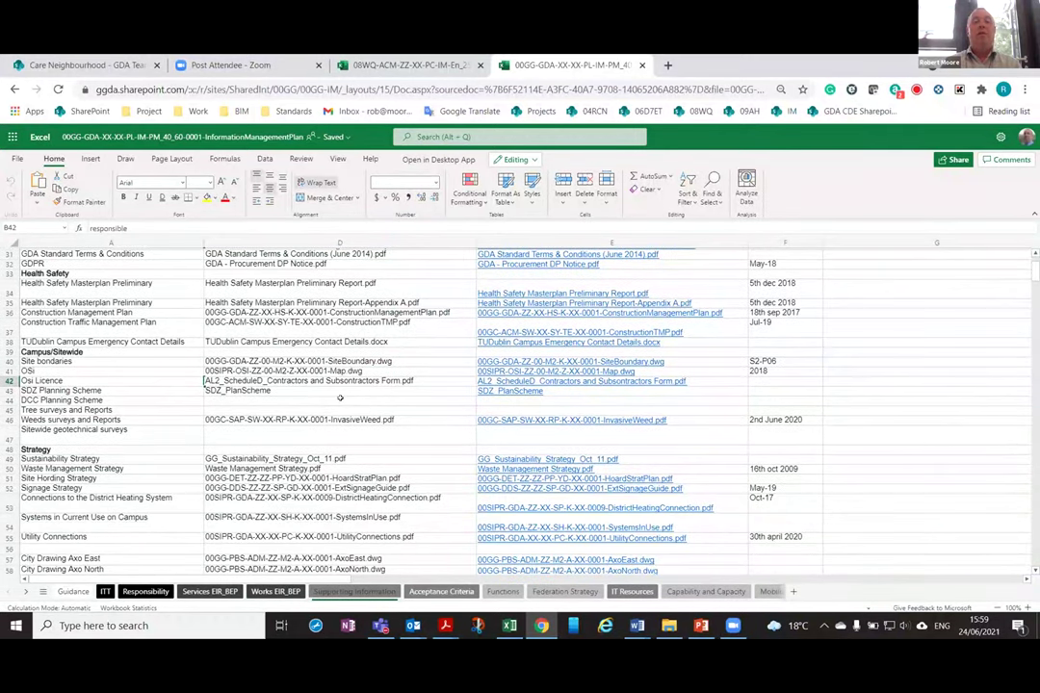
scroll(366, 379, "down", 2)
scroll(388, 375, "down", 4)
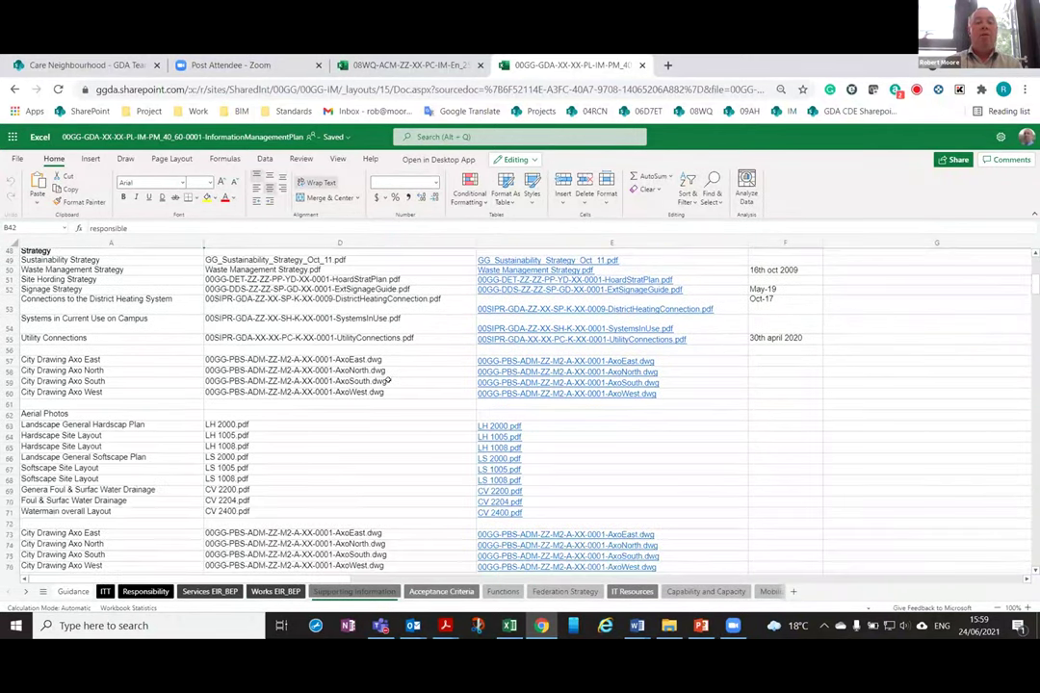
left_click(499, 422)
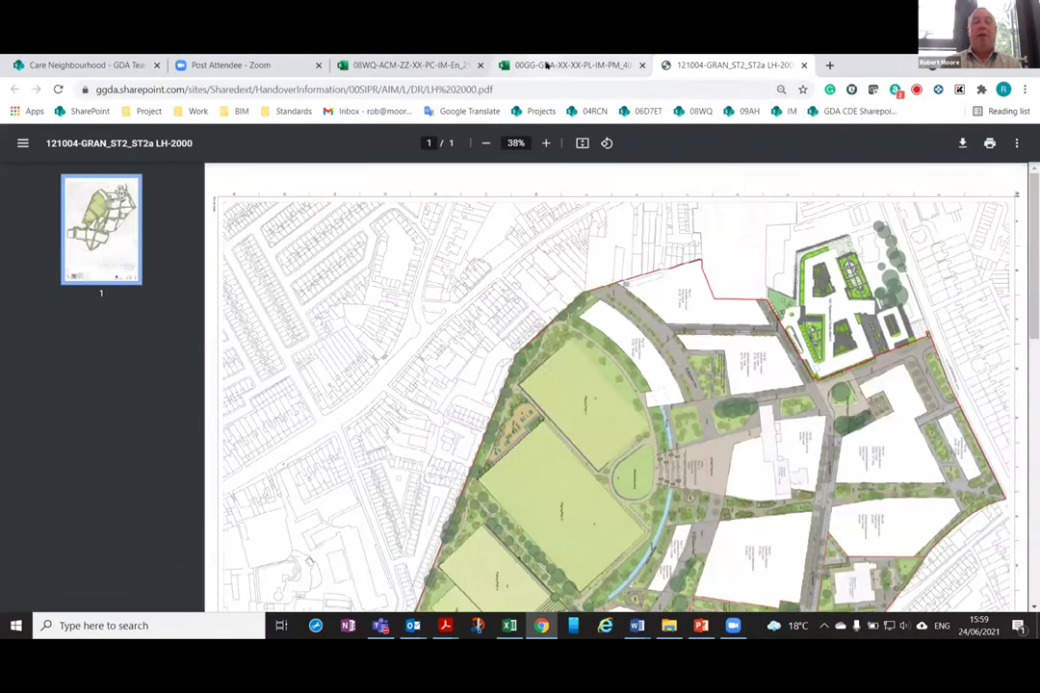
Step: Leave the LH 2000 landscape PDF and return to the workbook's browser tab
left_click(573, 65)
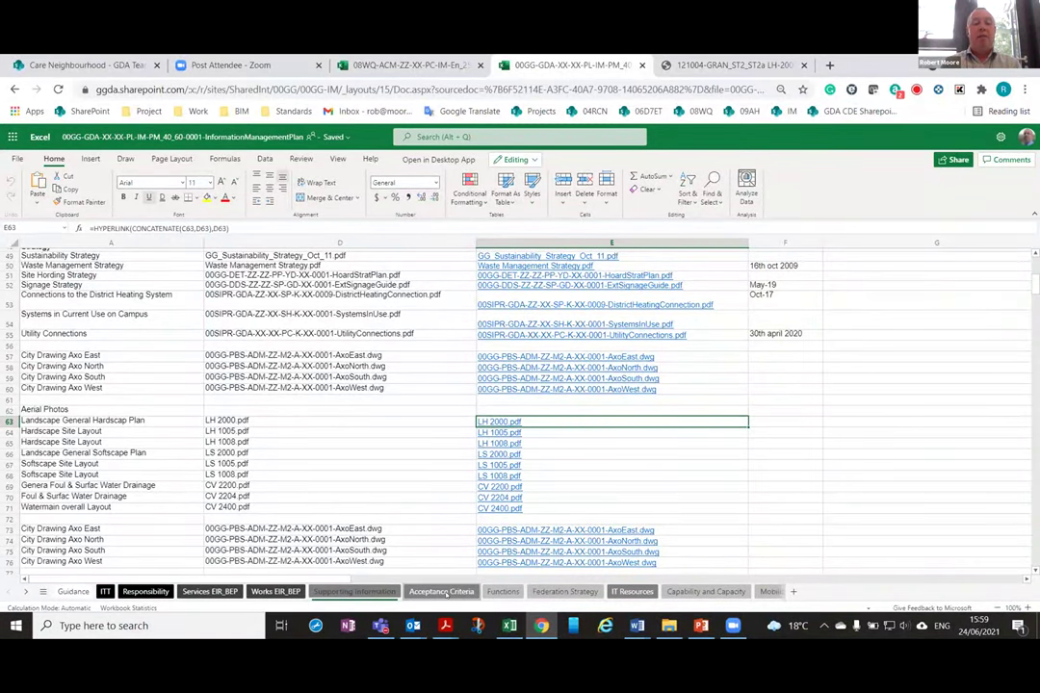
Step: On the Acceptance Criteria sheet, open the linked 1008-NamingM2XrefDR.pdf from the information standard list
left_click(375, 593)
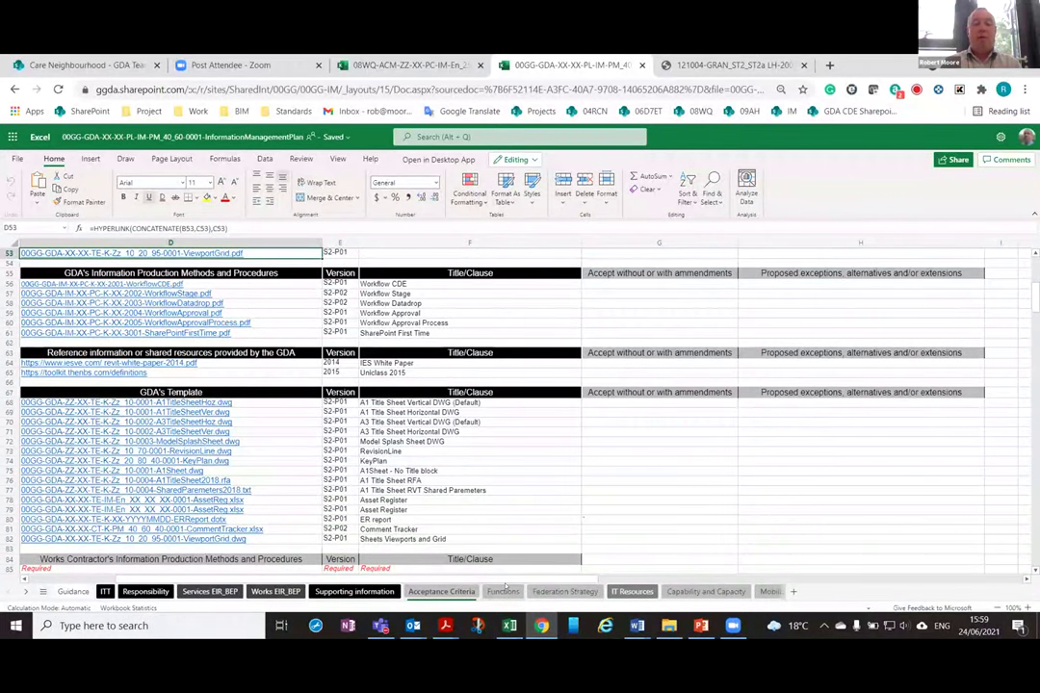
scroll(434, 580, "left", 2)
scroll(434, 581, "left", 2)
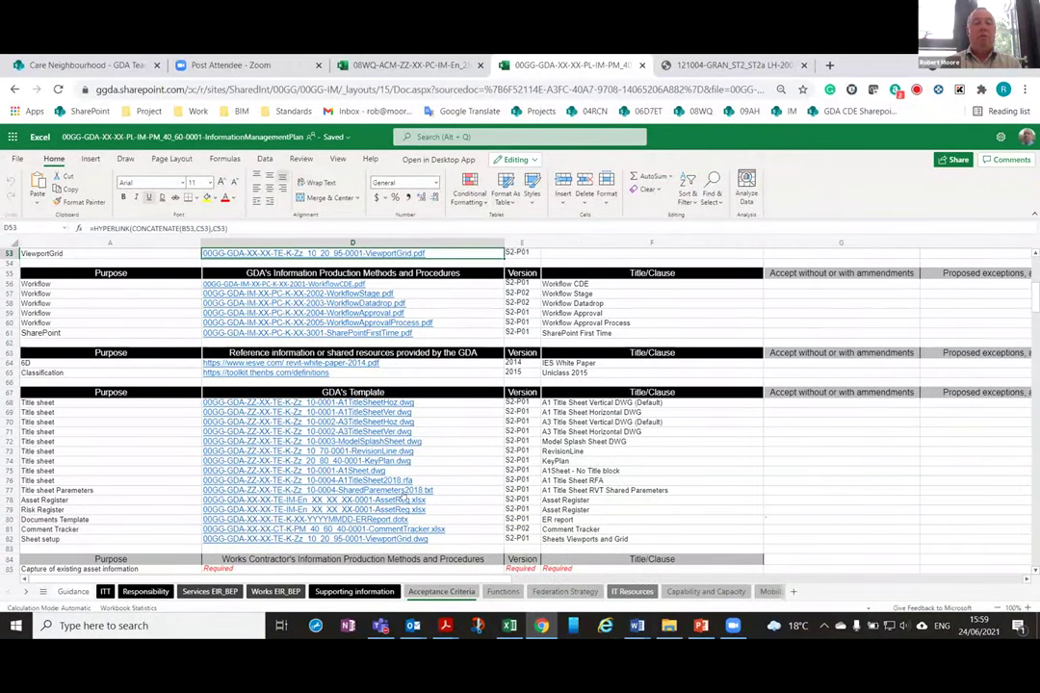
scroll(394, 469, "up", 5)
scroll(395, 470, "up", 5)
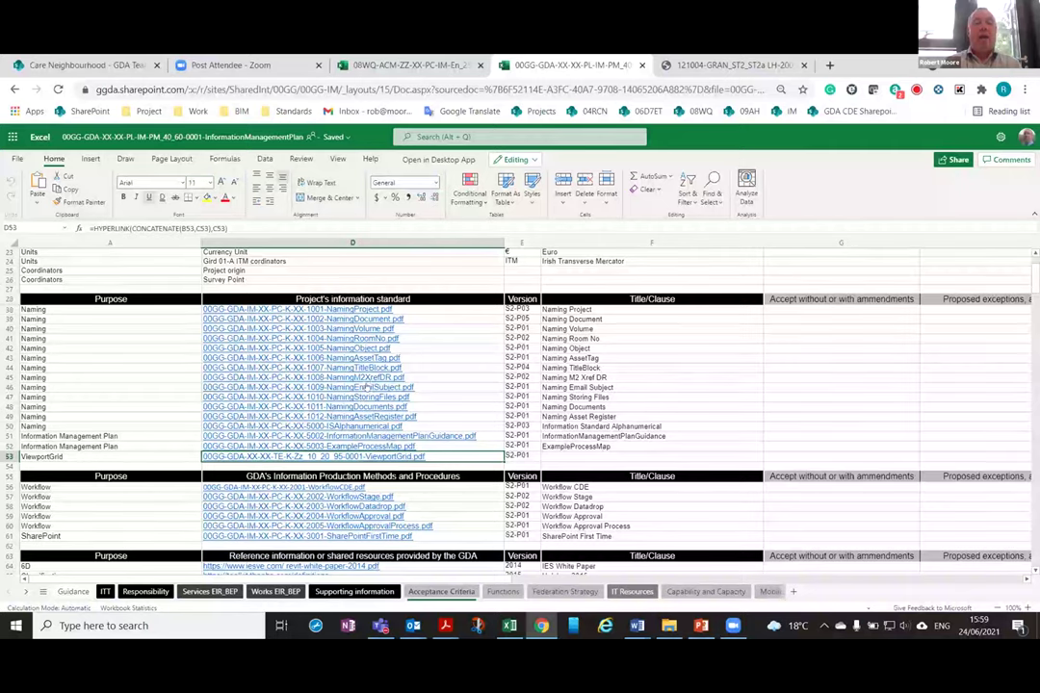
left_click(367, 381)
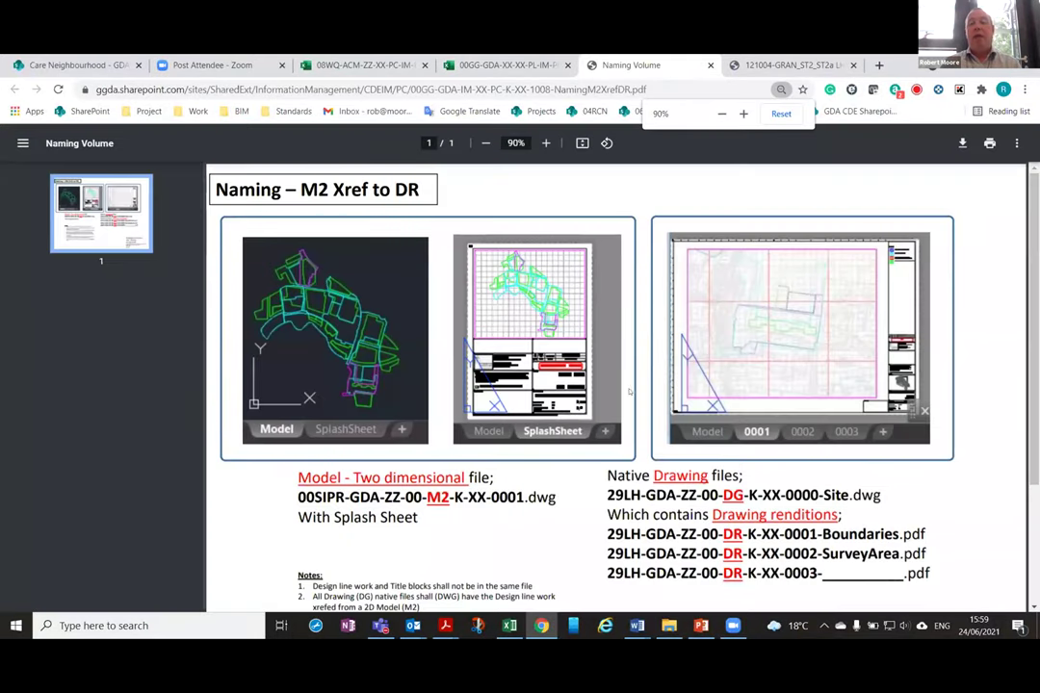
Step: Skim the M2 Xref to DR naming PDF, then return to the workbook
scroll(677, 492, "down", 3)
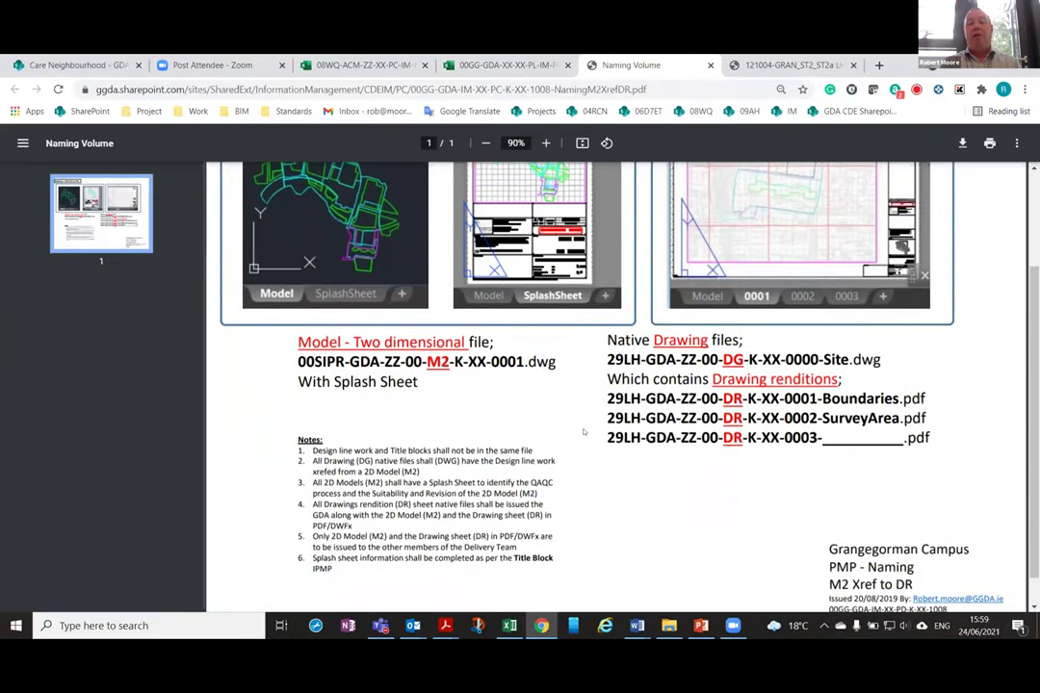
scroll(582, 433, "up", 1)
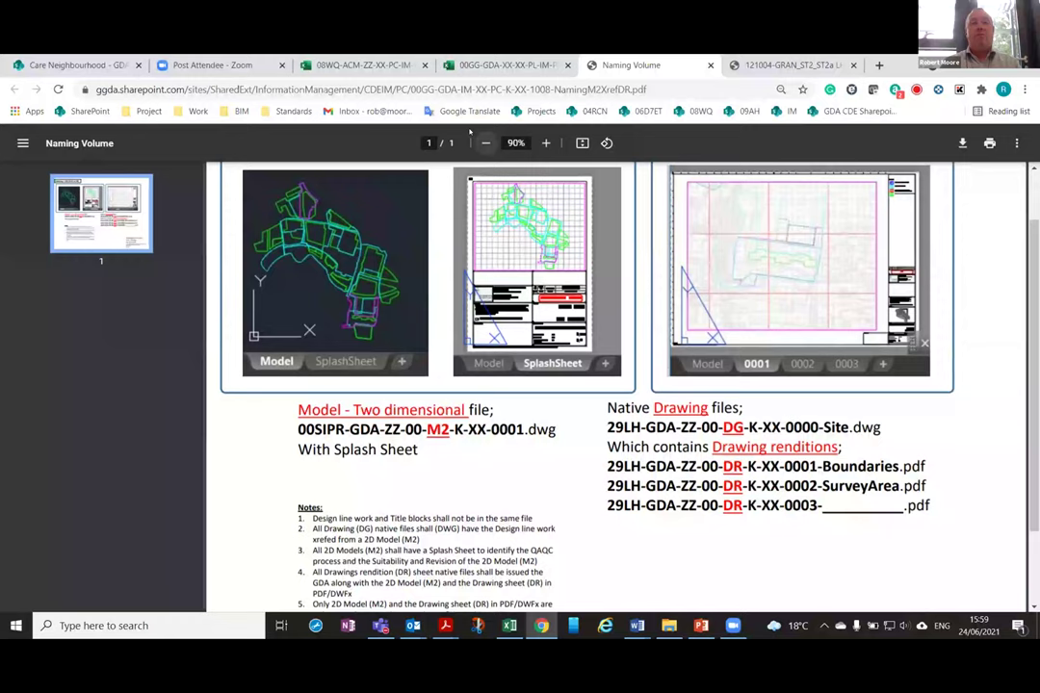
left_click(505, 64)
Step: Open and skim the linked 1007-NamingTitleBlock.pdf, then come back to the Acceptance Criteria sheet
left_click(375, 366)
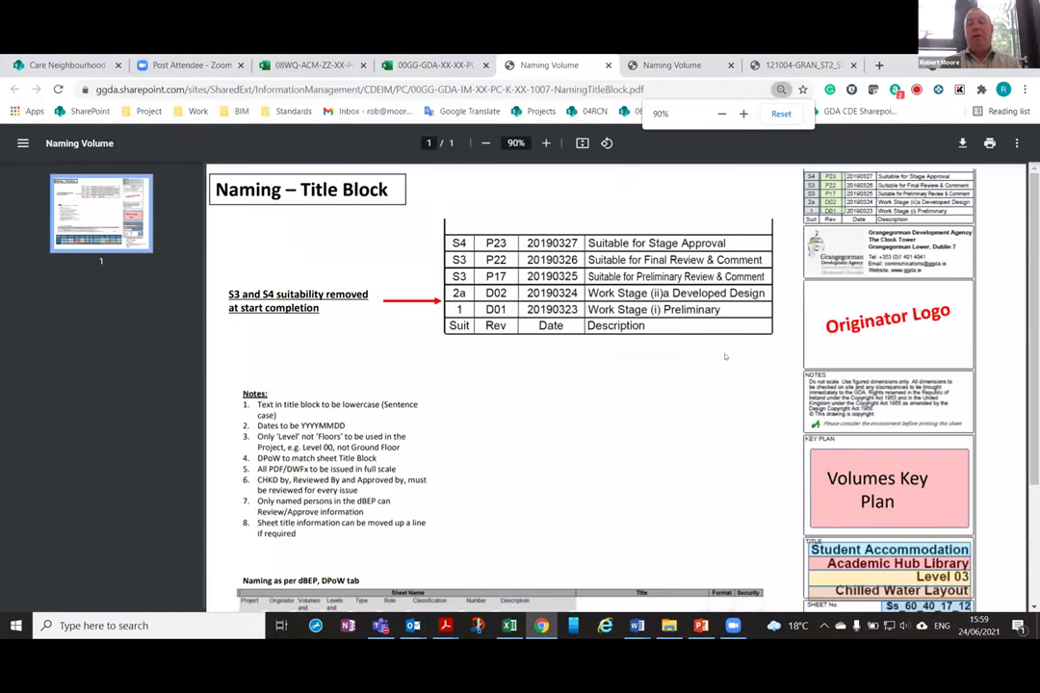
scroll(844, 433, "down", 1)
scroll(845, 433, "down", 1)
scroll(844, 433, "up", 2)
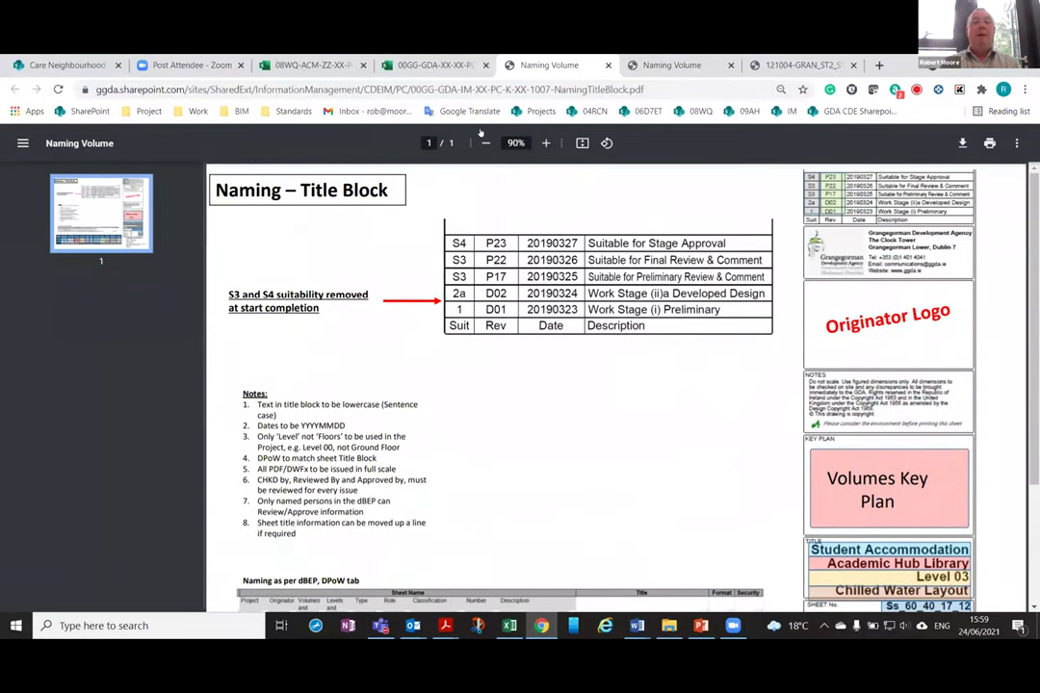
left_click(424, 65)
scroll(437, 437, "down", 5)
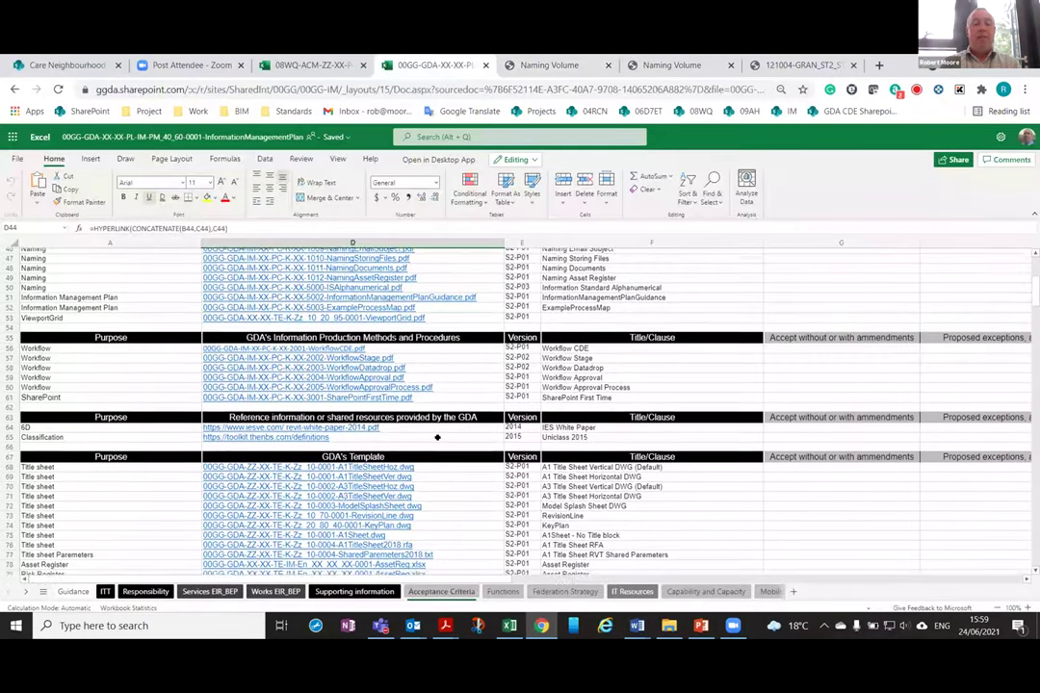
scroll(437, 437, "down", 2)
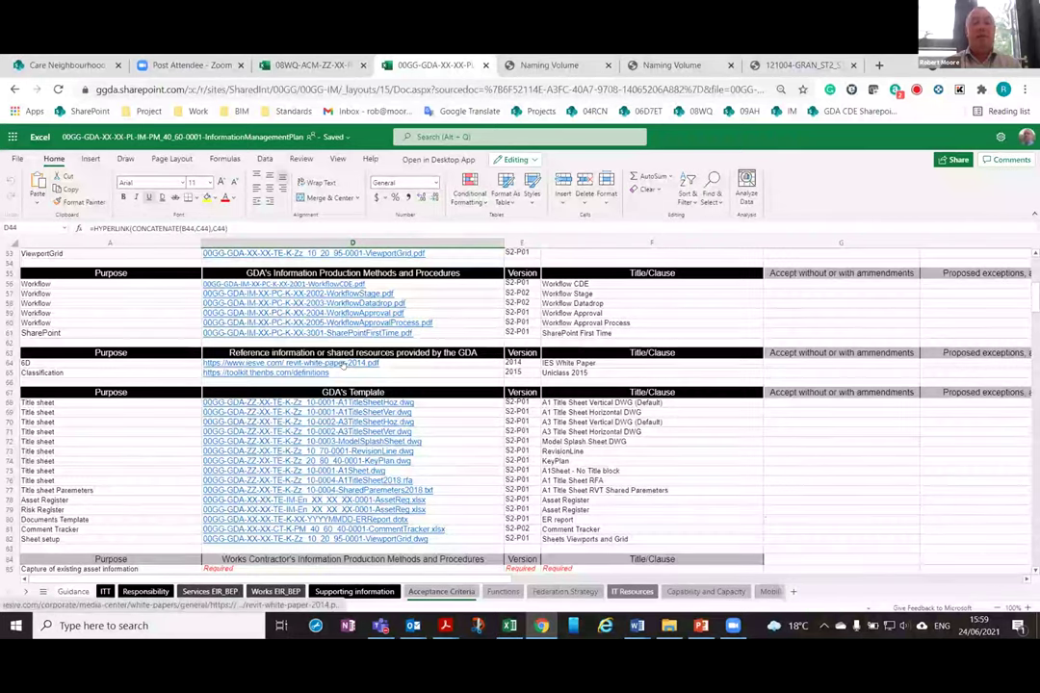
scroll(346, 366, "up", 2)
Step: Review the Functions sheet's appointment and task team role tables, then show the Federation Strategy sheet
left_click(500, 591)
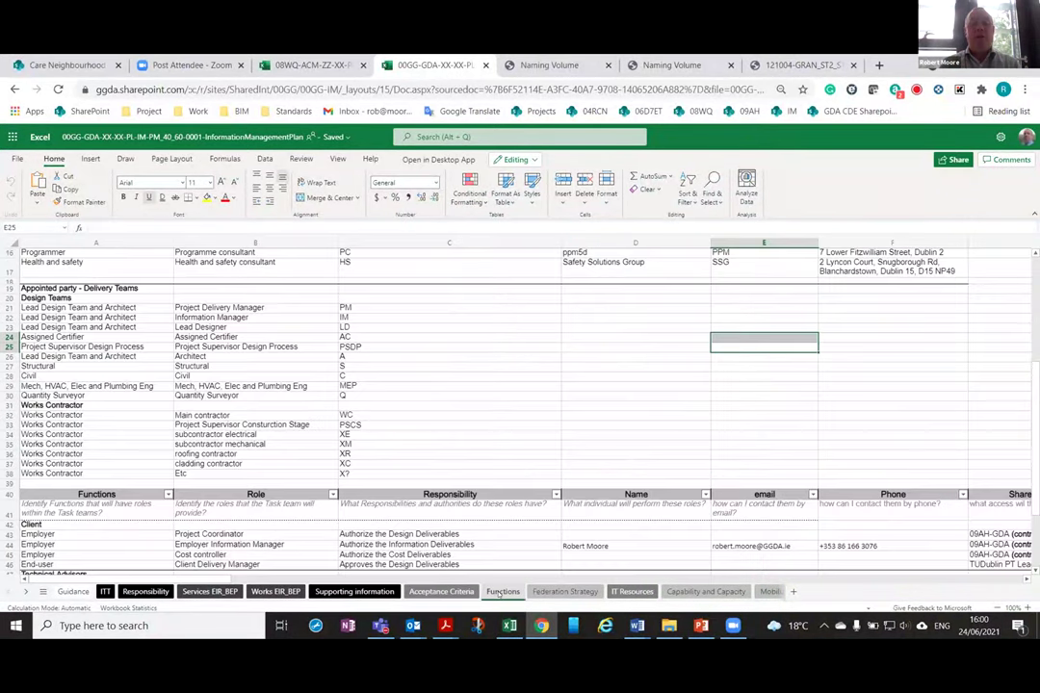
scroll(476, 430, "up", 2)
scroll(472, 429, "up", 2)
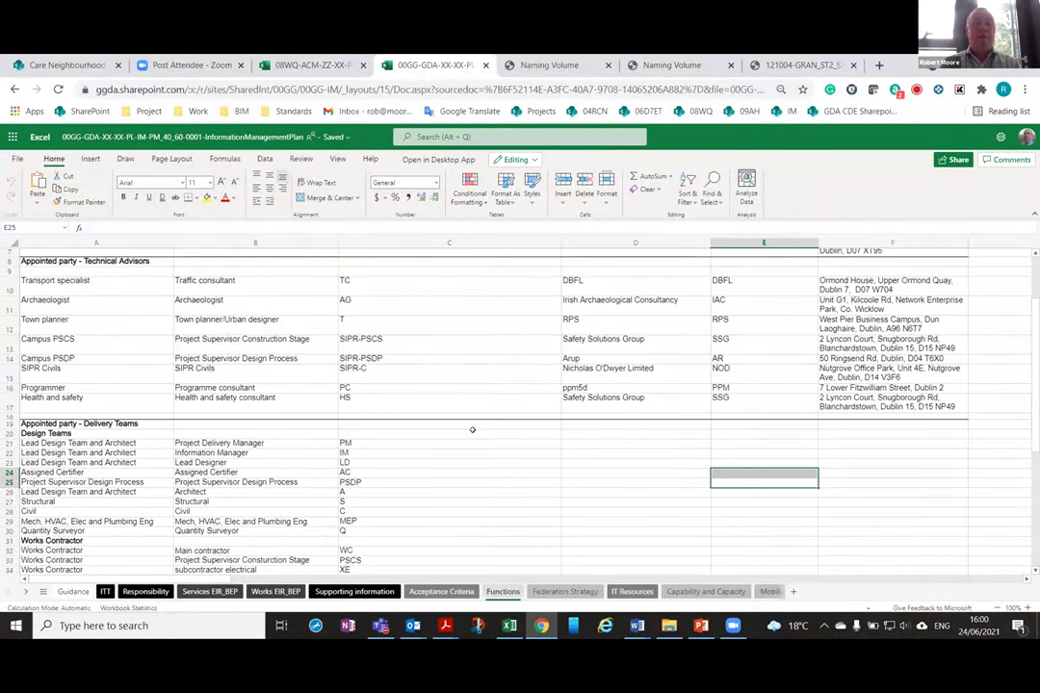
scroll(429, 424, "up", 2)
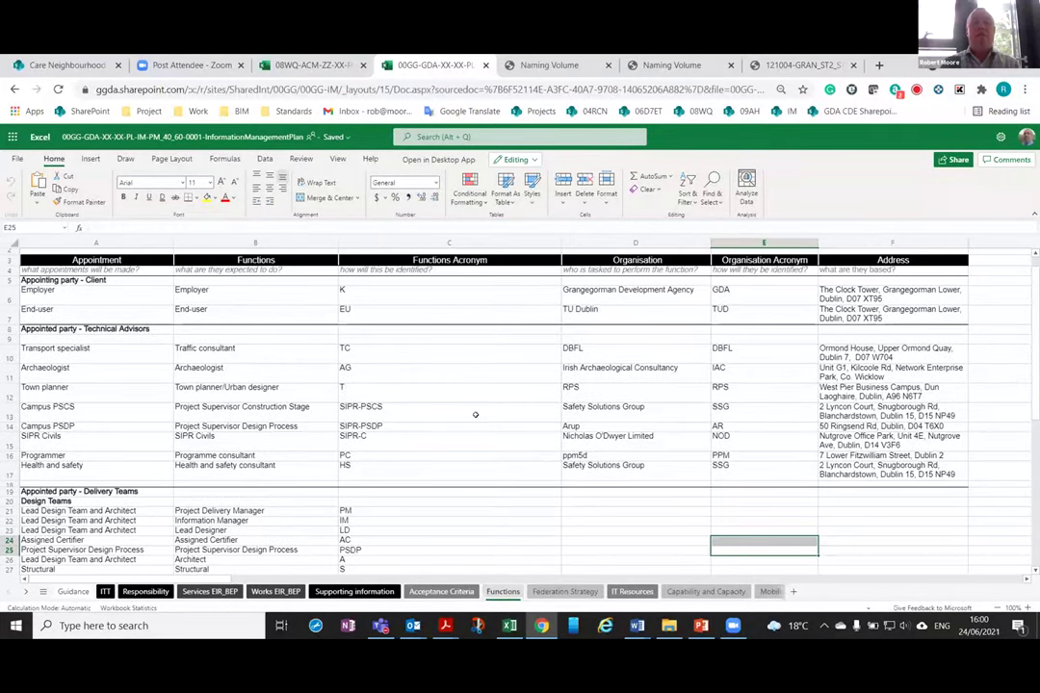
scroll(463, 412, "down", 12)
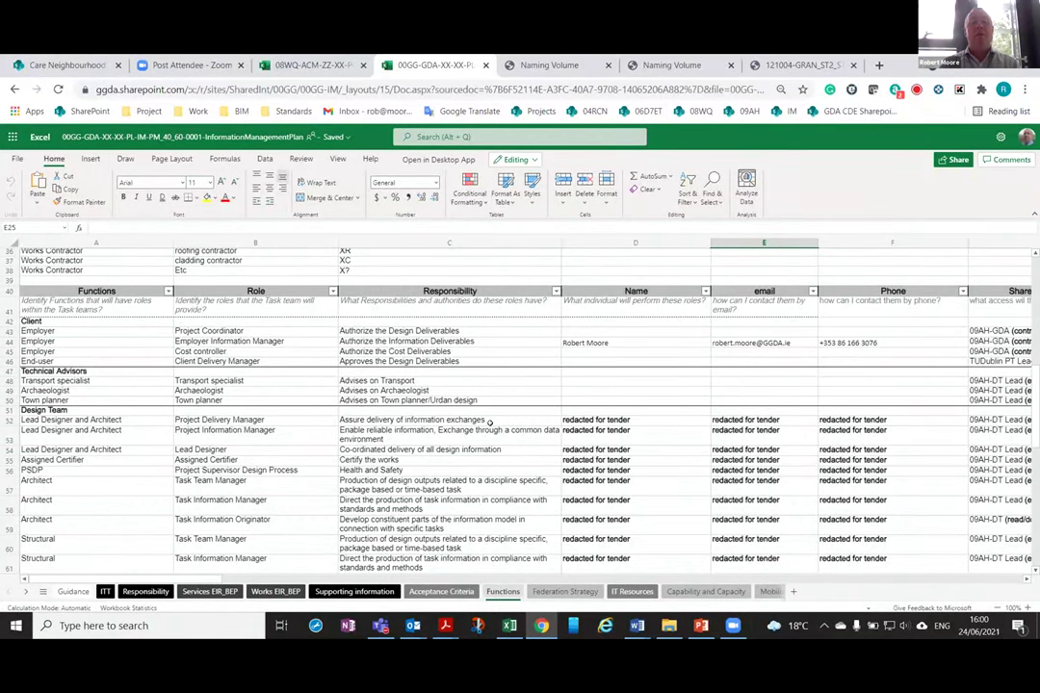
scroll(490, 422, "down", 2)
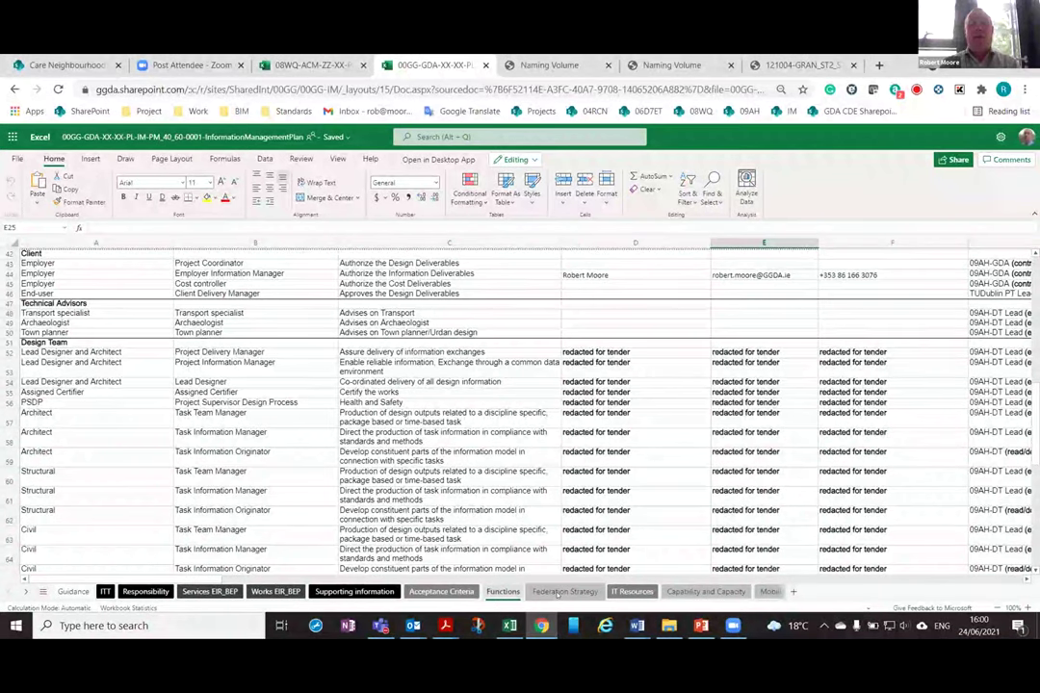
left_click(560, 591)
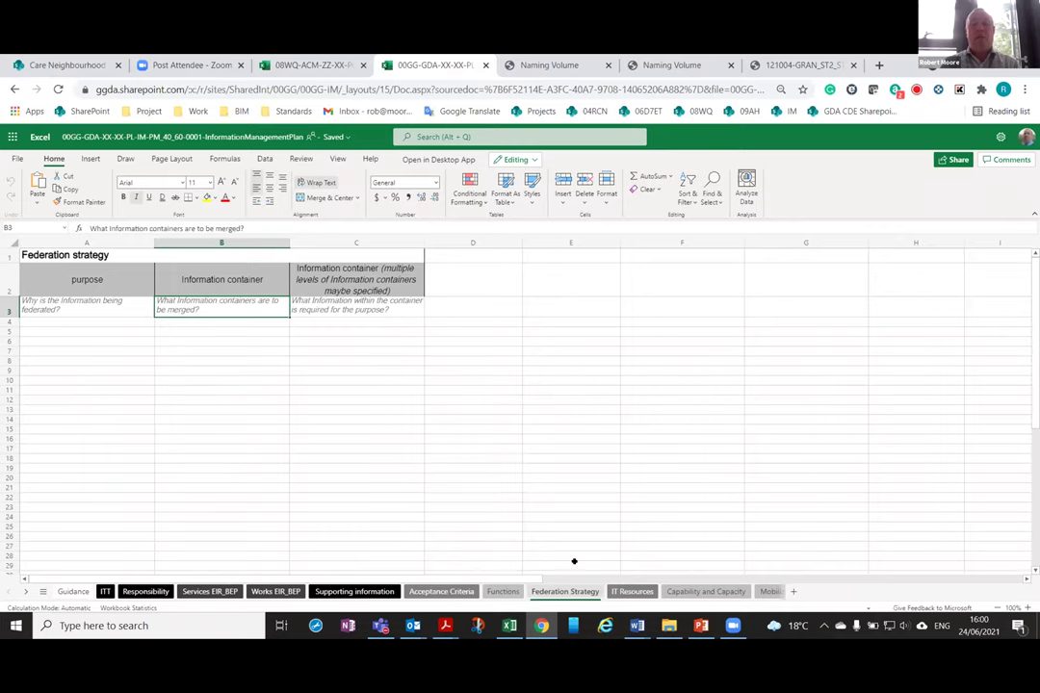
Step: On the IT Resources sheet, select the appointed party max file size values
left_click(631, 591)
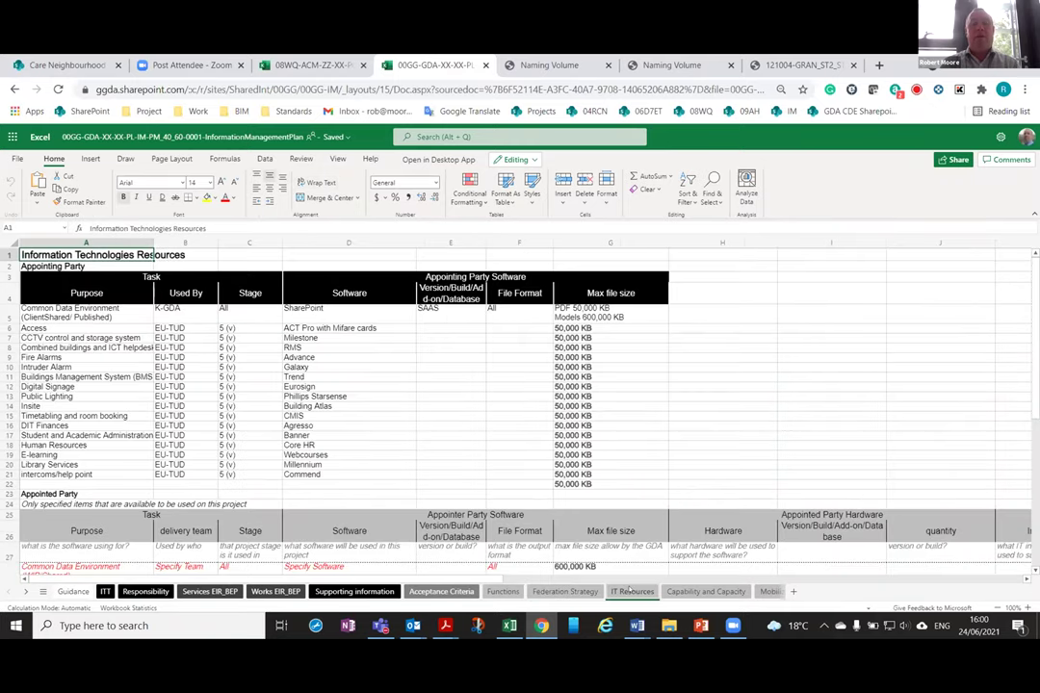
scroll(496, 396, "down", 2)
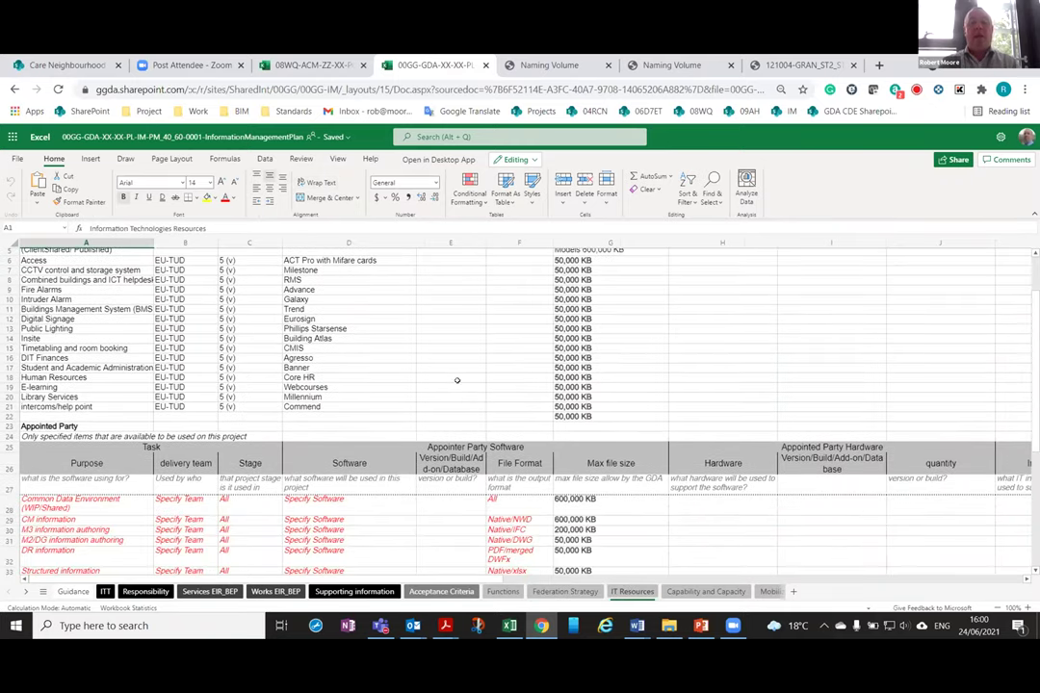
scroll(457, 379, "down", 2)
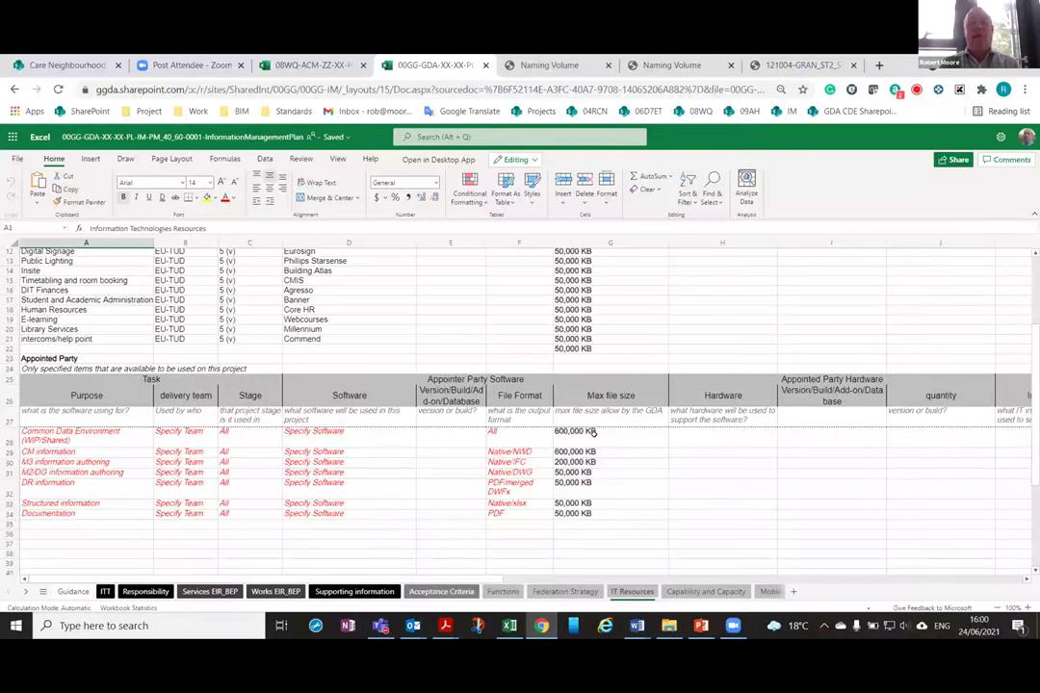
left_click_drag(607, 432, 605, 517)
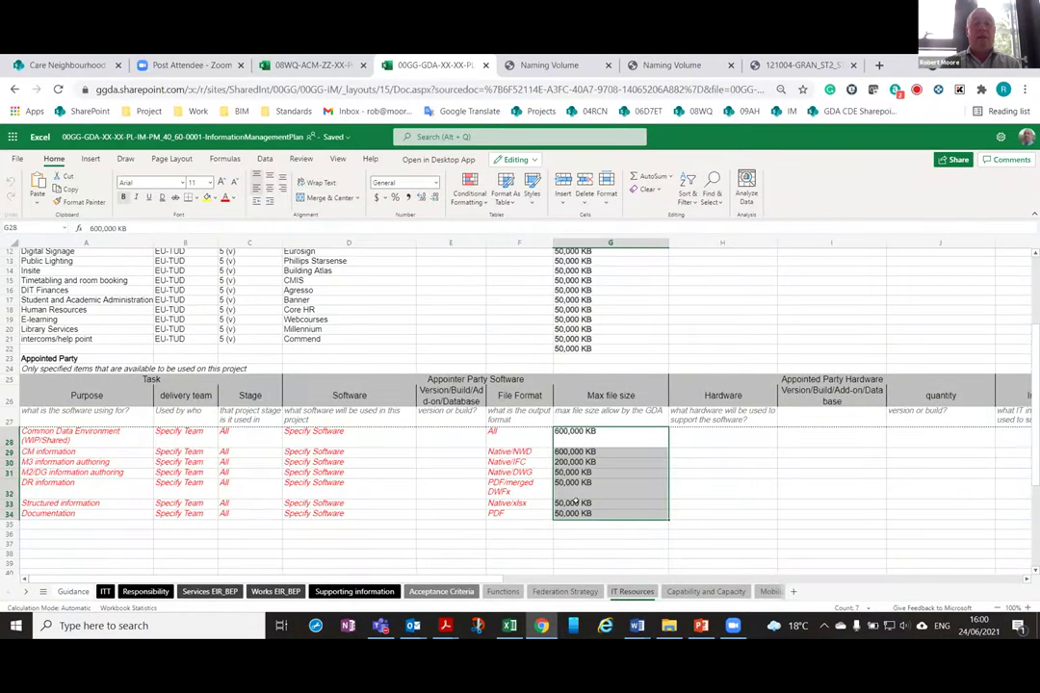
Step: View the Capability and Capacity sheet and scroll the sheet tabs through to Handover
left_click(696, 591)
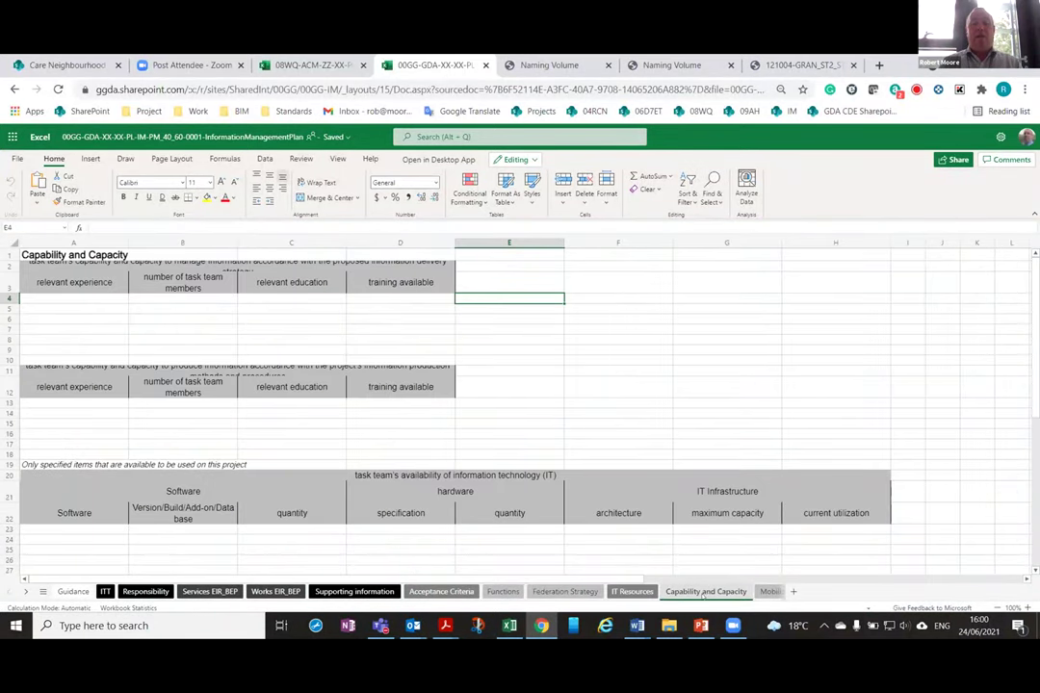
left_click(26, 591)
left_click(26, 591)
left_click(26, 591)
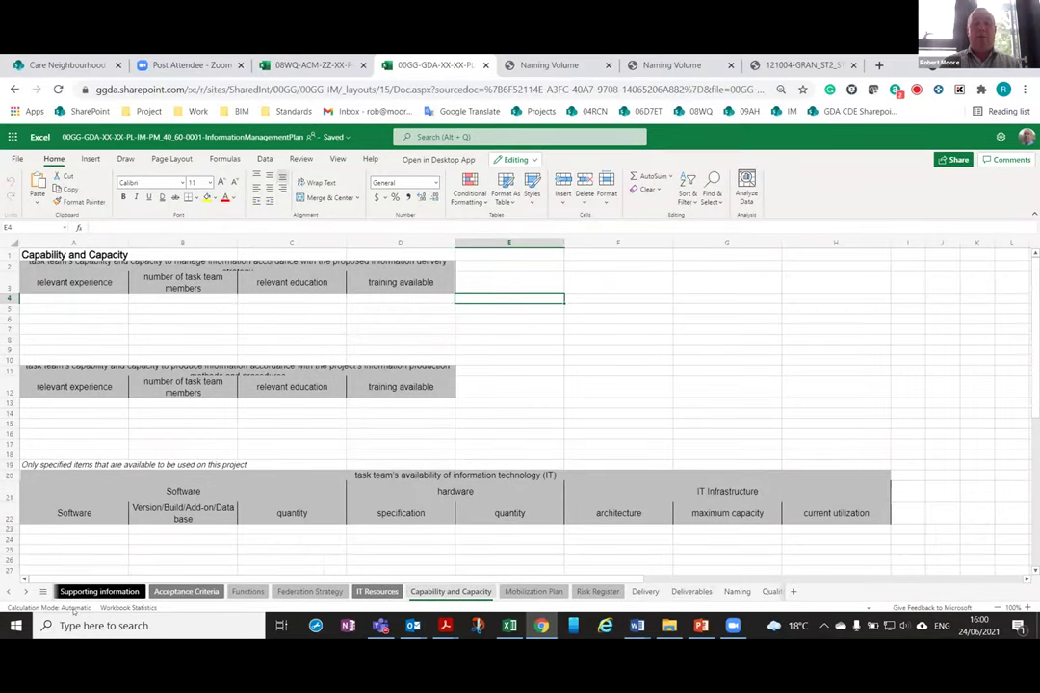
left_click(26, 591)
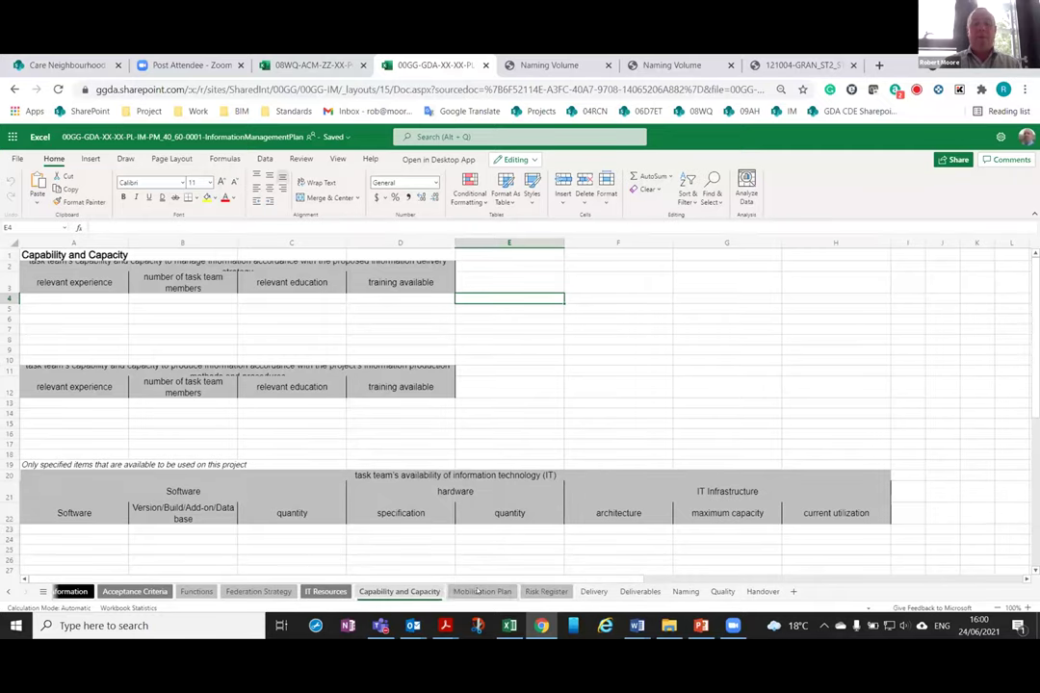
Step: Look at the Mobilization Plan sheet, then move on to the Risk Register
left_click(478, 592)
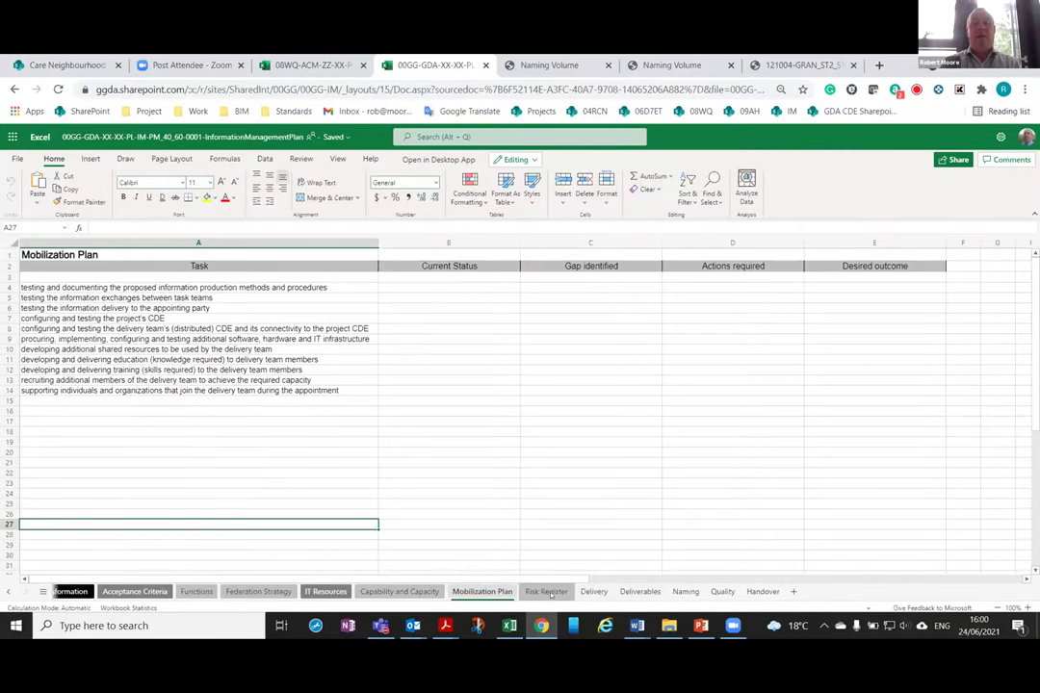
key("ctrl+Page_Down")
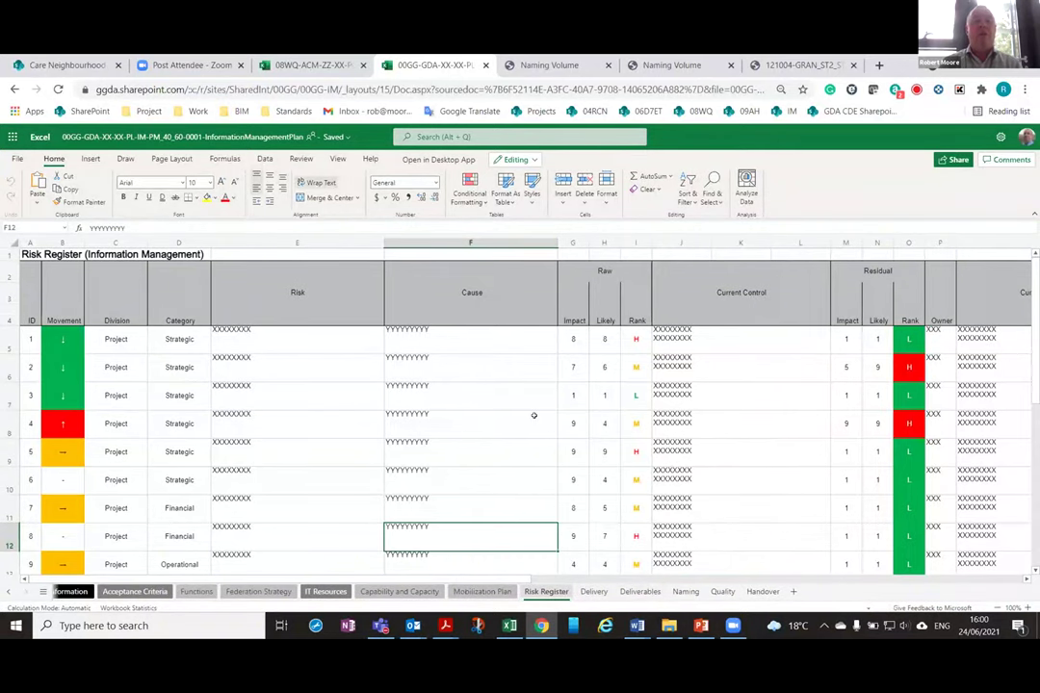
scroll(534, 423, "down", 1)
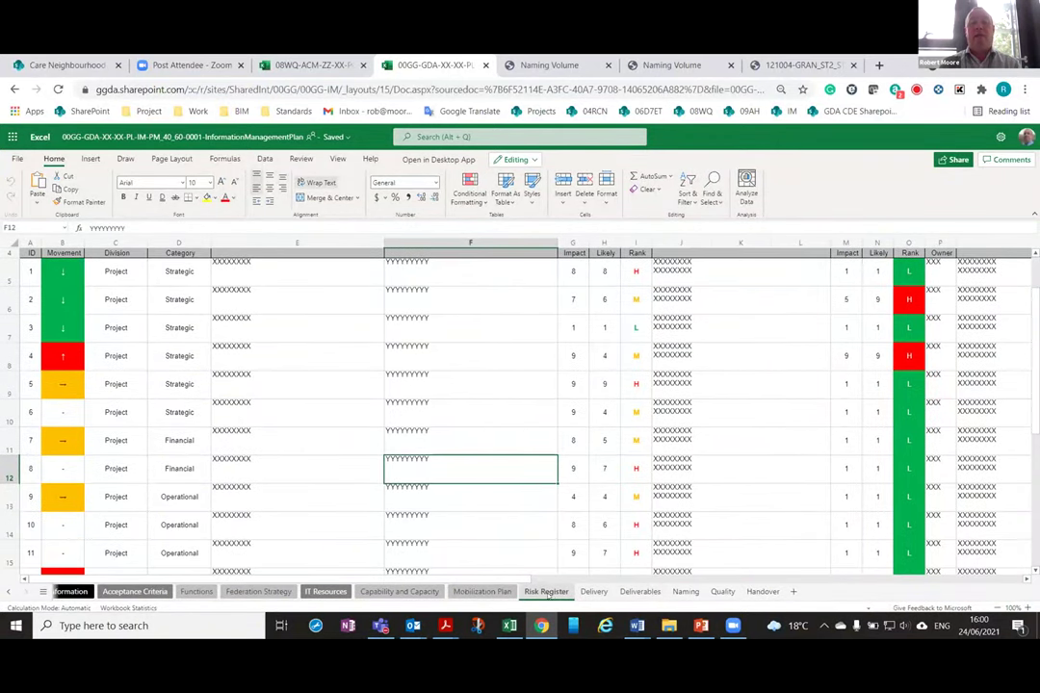
Step: Scroll through the Delivery sheet's example Gantt programme, then go on to the Deliverables schedule with Ctrl+PgDn
left_click(593, 592)
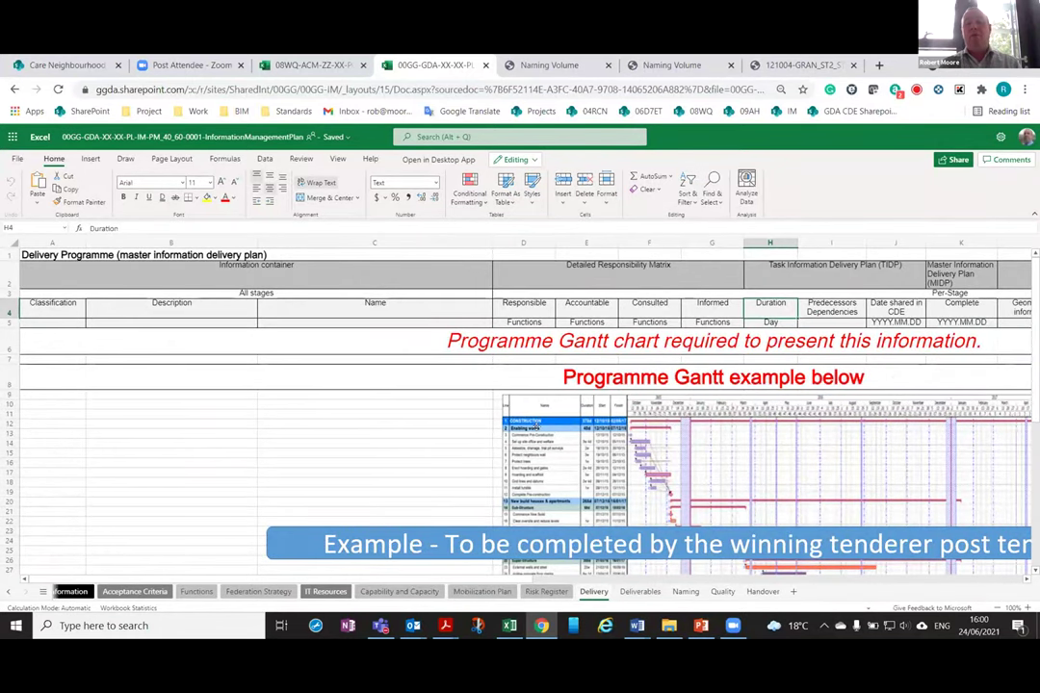
scroll(501, 435, "down", 2)
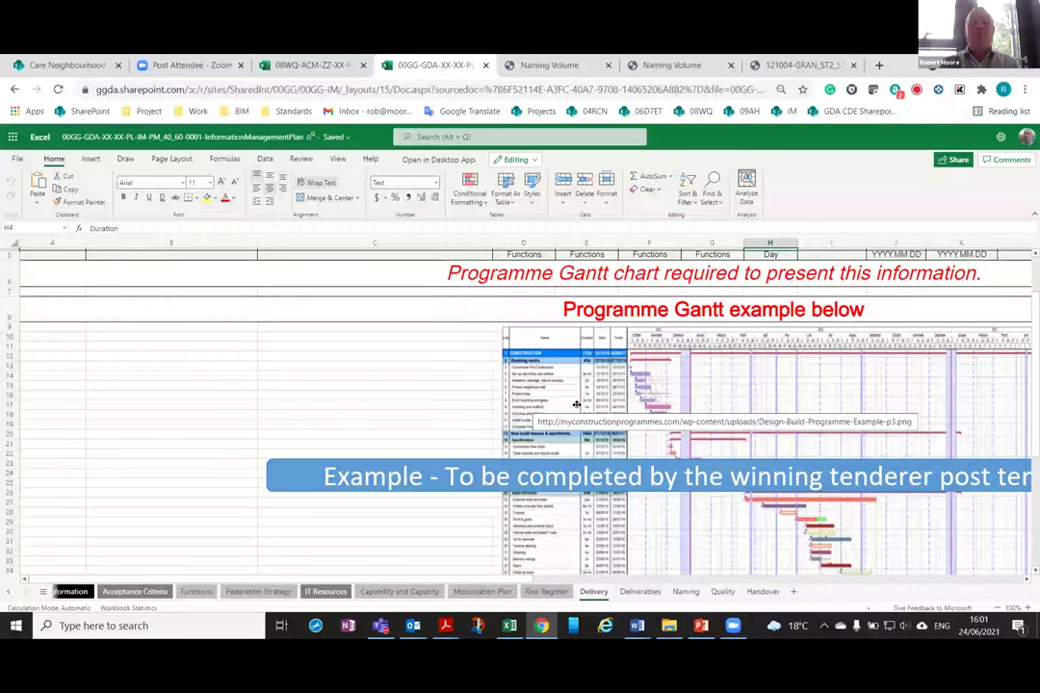
scroll(576, 409, "up", 2)
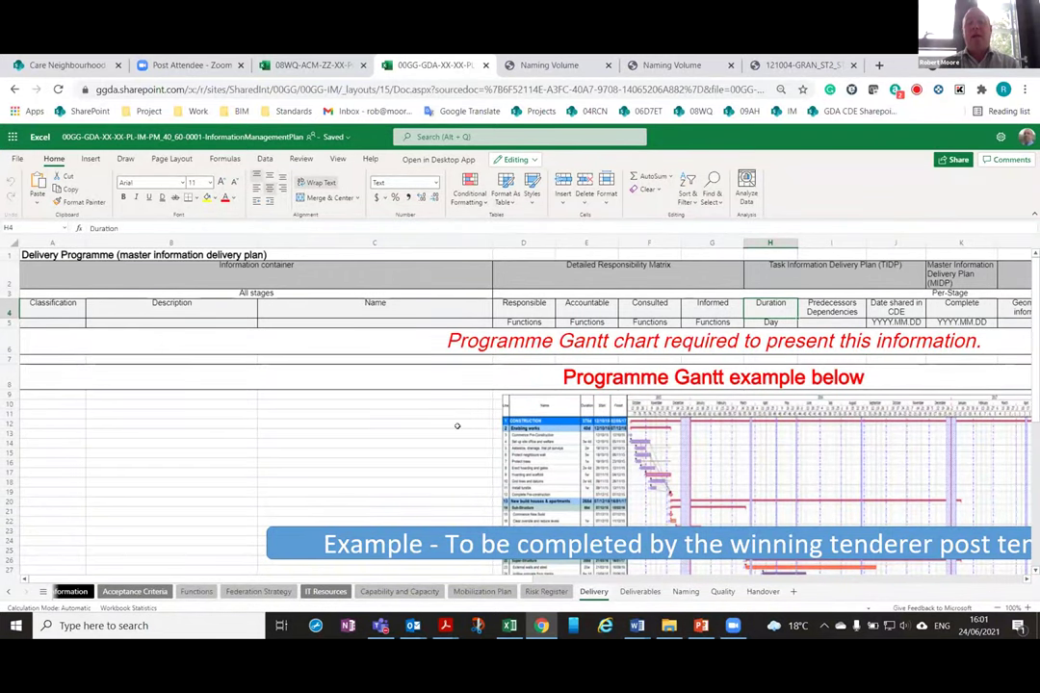
scroll(599, 426, "down", 2)
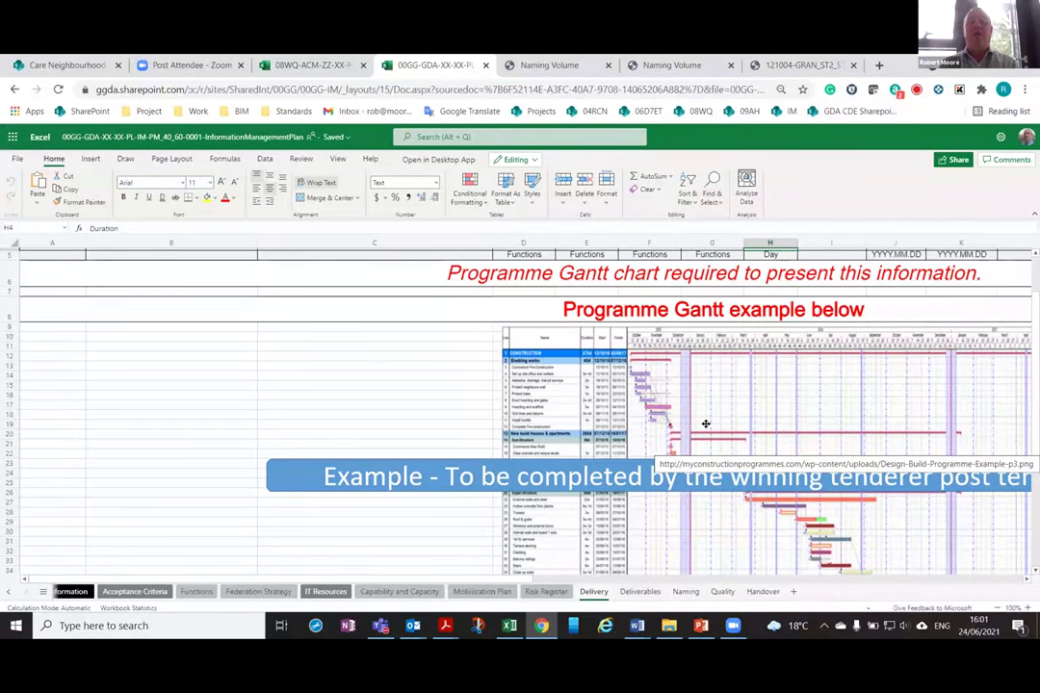
scroll(729, 416, "down", 1)
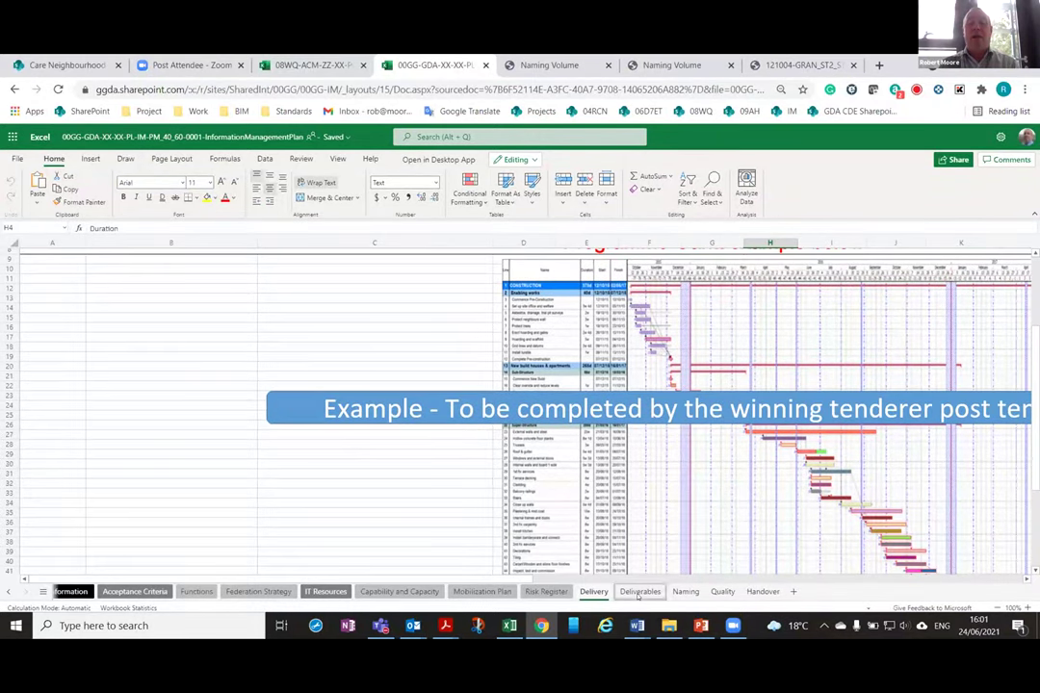
key("ctrl+Page_Down")
scroll(582, 465, "down", 3)
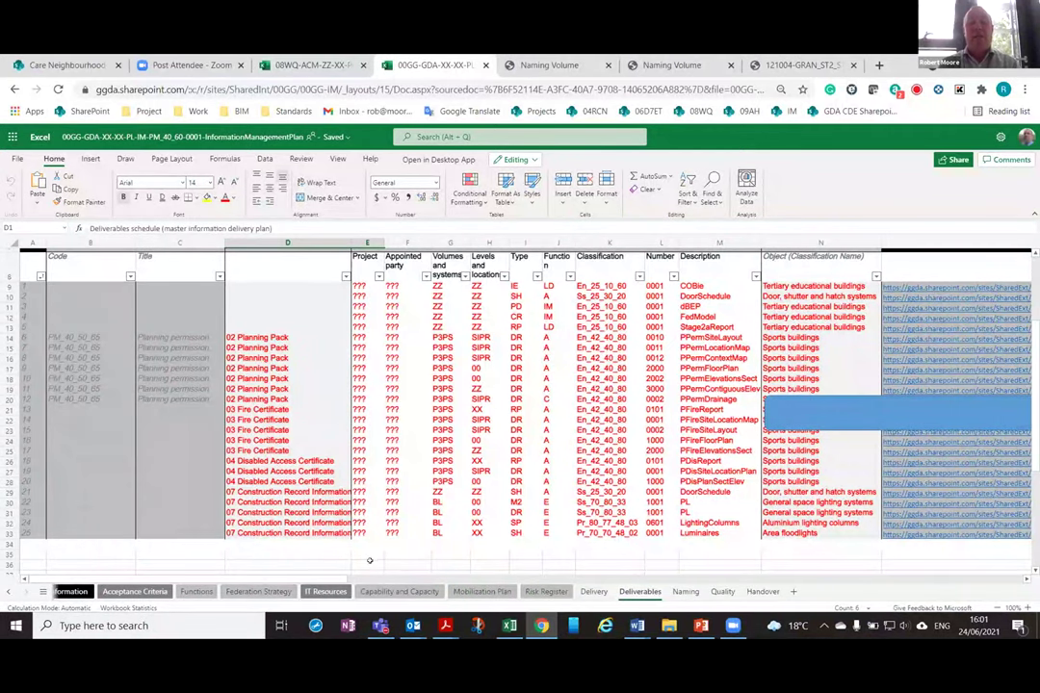
Step: Open the access plan drawing PDF linked from cell N76 of the 08WQ dBEP workbook
scroll(361, 568, "right", 3)
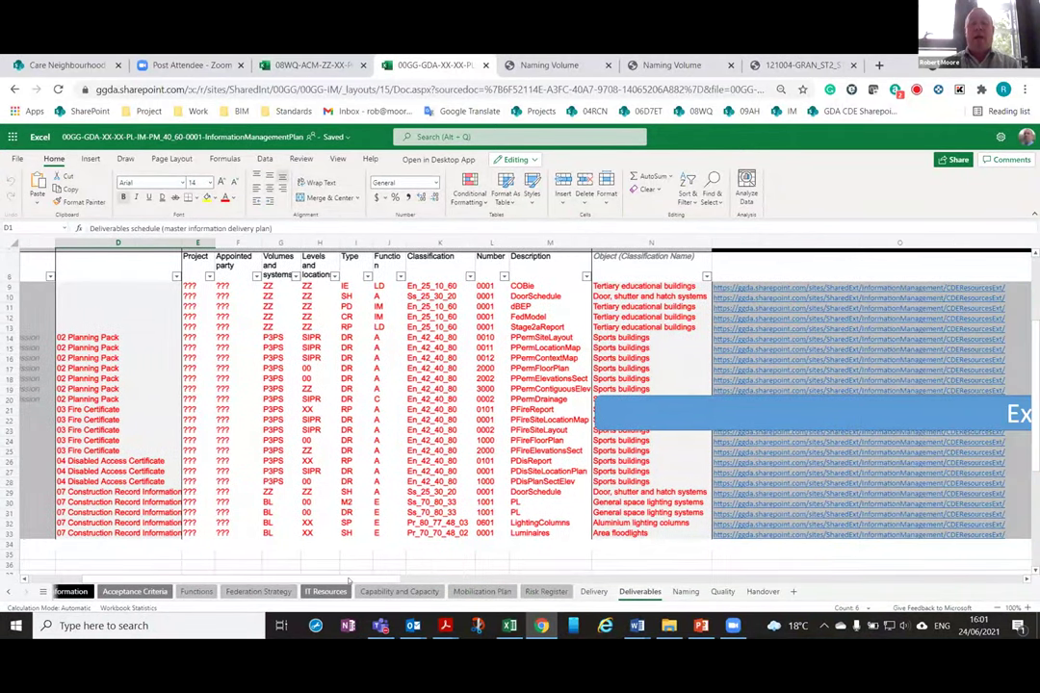
scroll(348, 579, "right", 2)
scroll(348, 580, "left", 5)
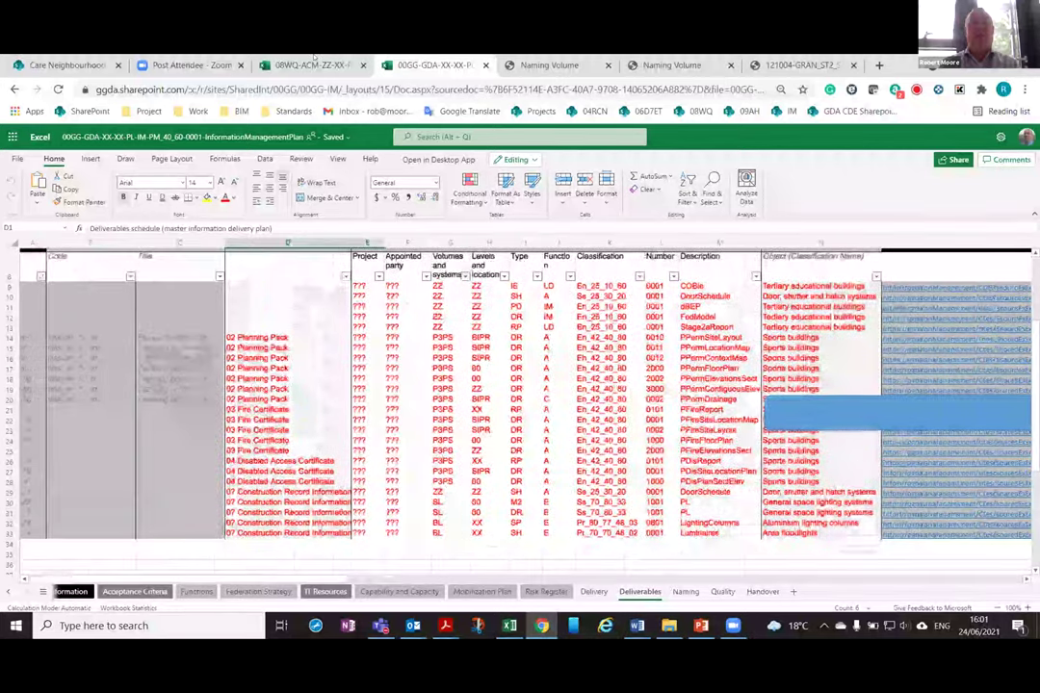
left_click(309, 64)
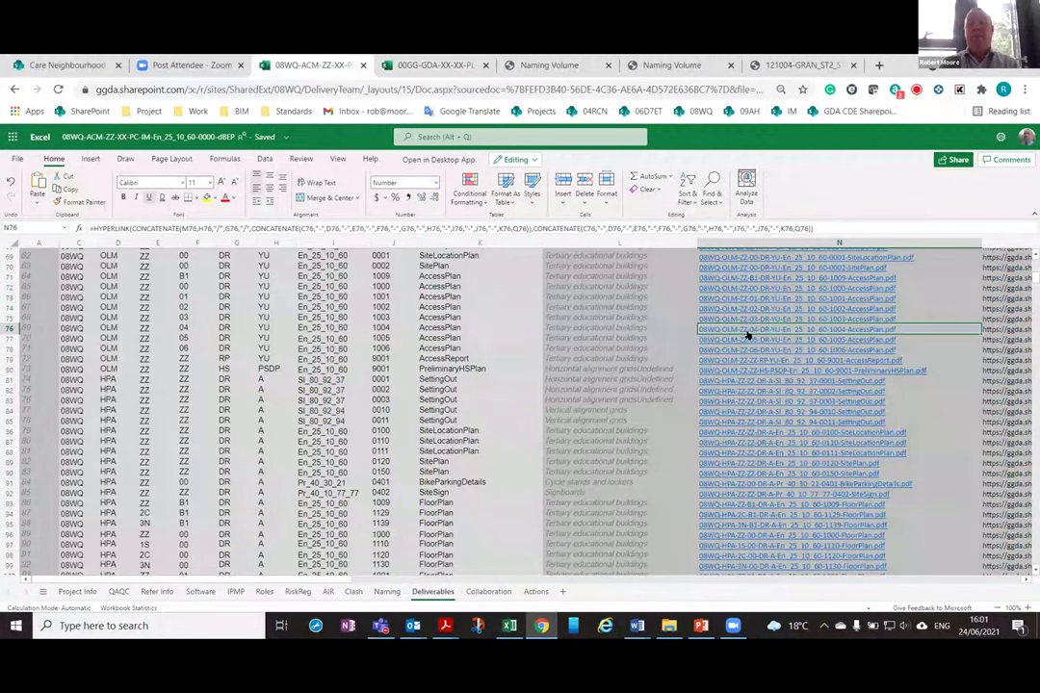
left_click(748, 332)
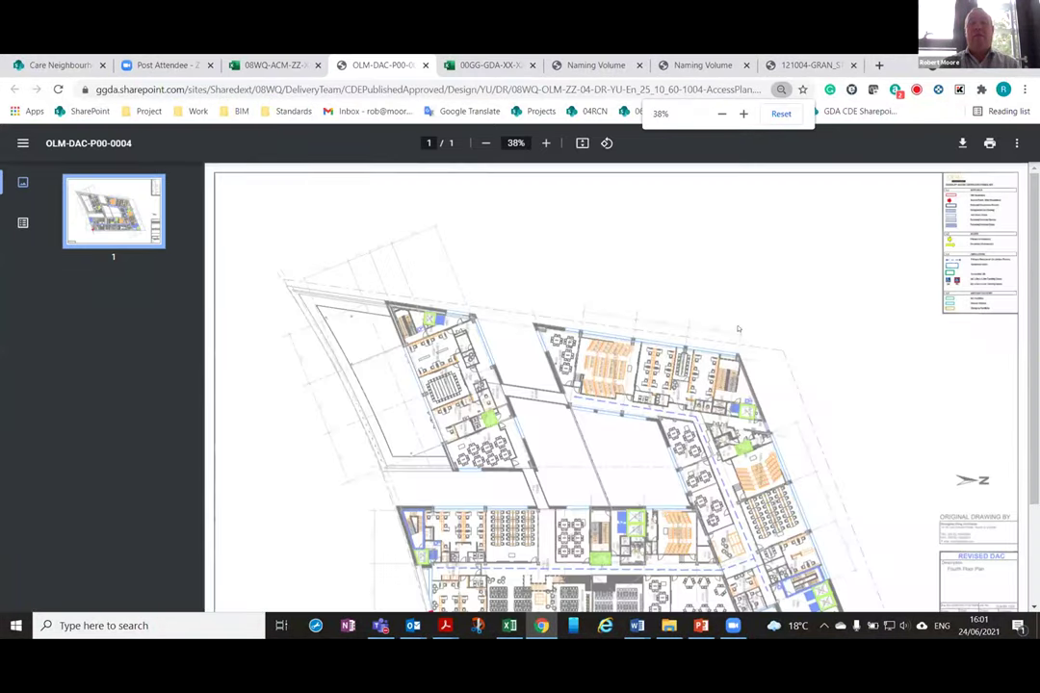
Step: Return to the top of the 08WQ Deliverables Schedule, then switch to the Information Management Plan workbook
key("ctrl+shift+Tab")
scroll(747, 369, "up", 10)
scroll(594, 388, "up", 9)
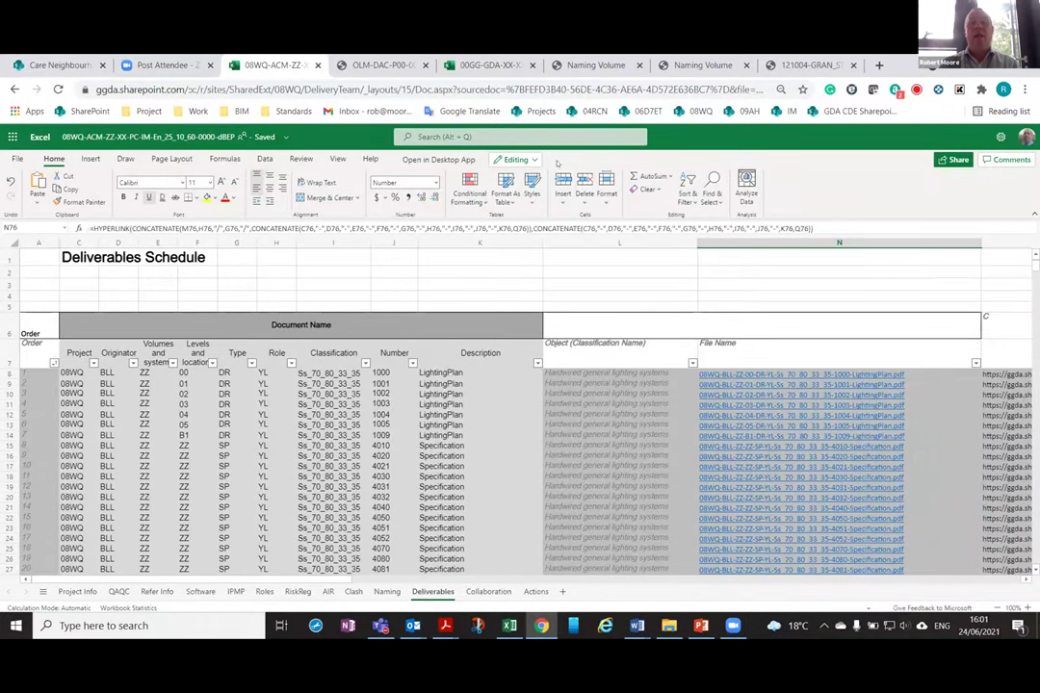
left_click(489, 65)
Step: Review the Information Management Plan's Naming sheet
left_click(686, 592)
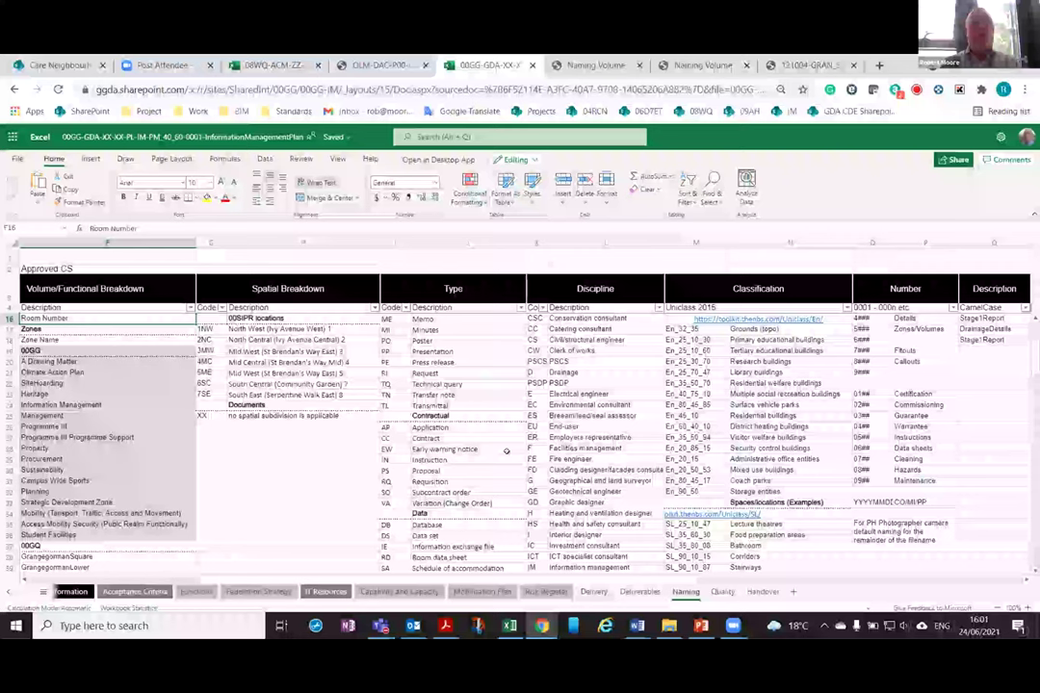
scroll(525, 441, "down", 2)
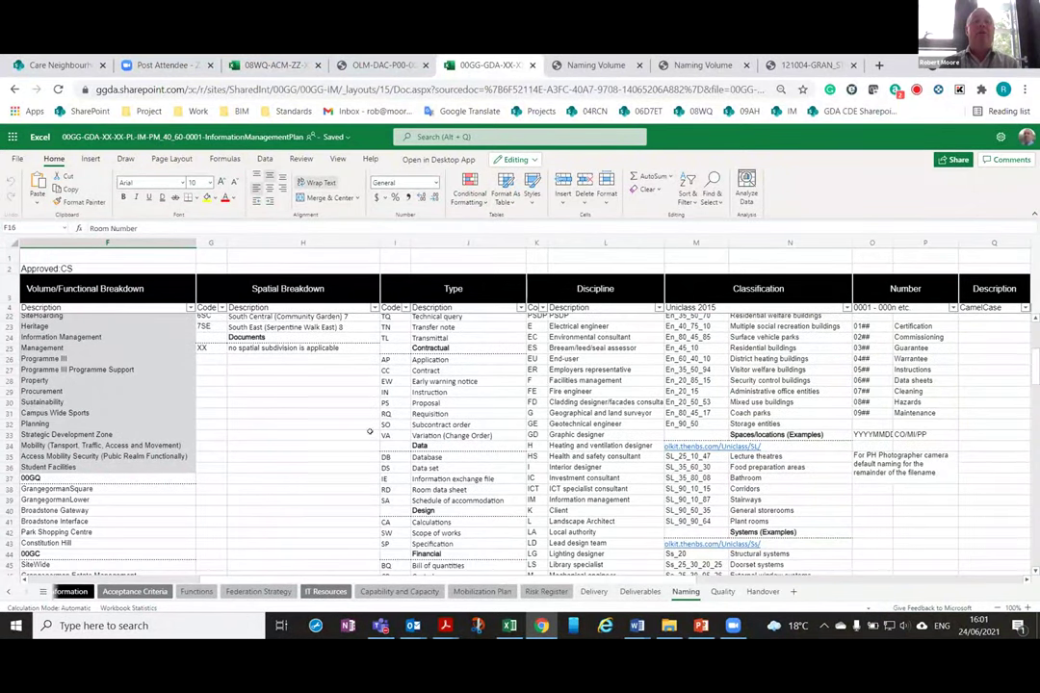
scroll(308, 415, "up", 4)
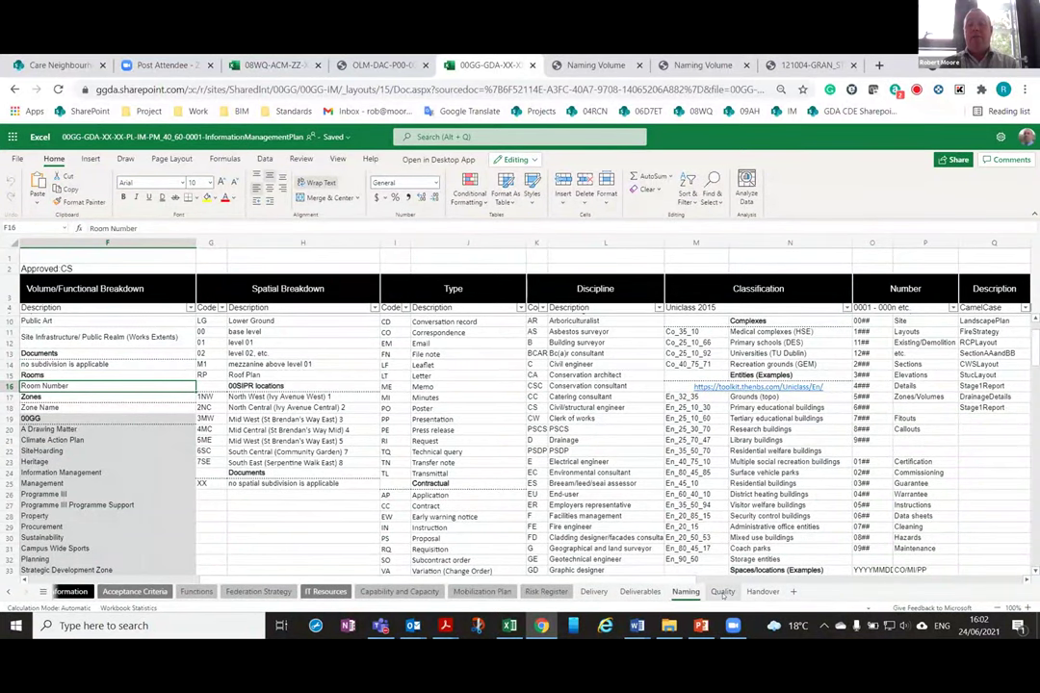
Step: Check the Quality and Handover Information Checklist sheets, finishing on Quality, then bring up the ISO 19650 deck
left_click(722, 592)
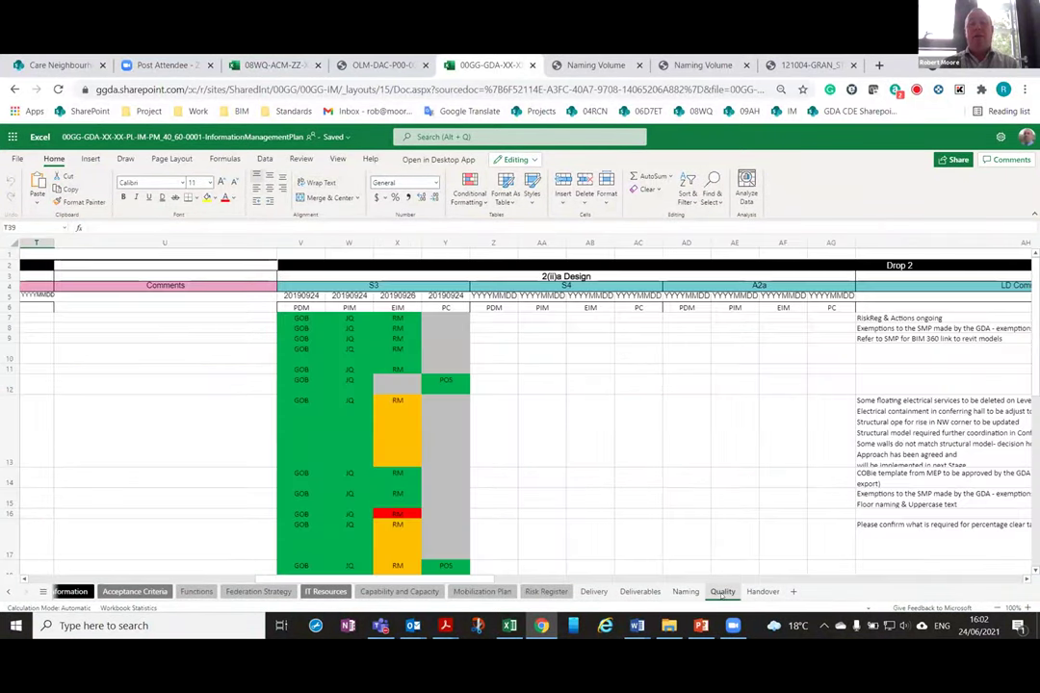
left_click(750, 593)
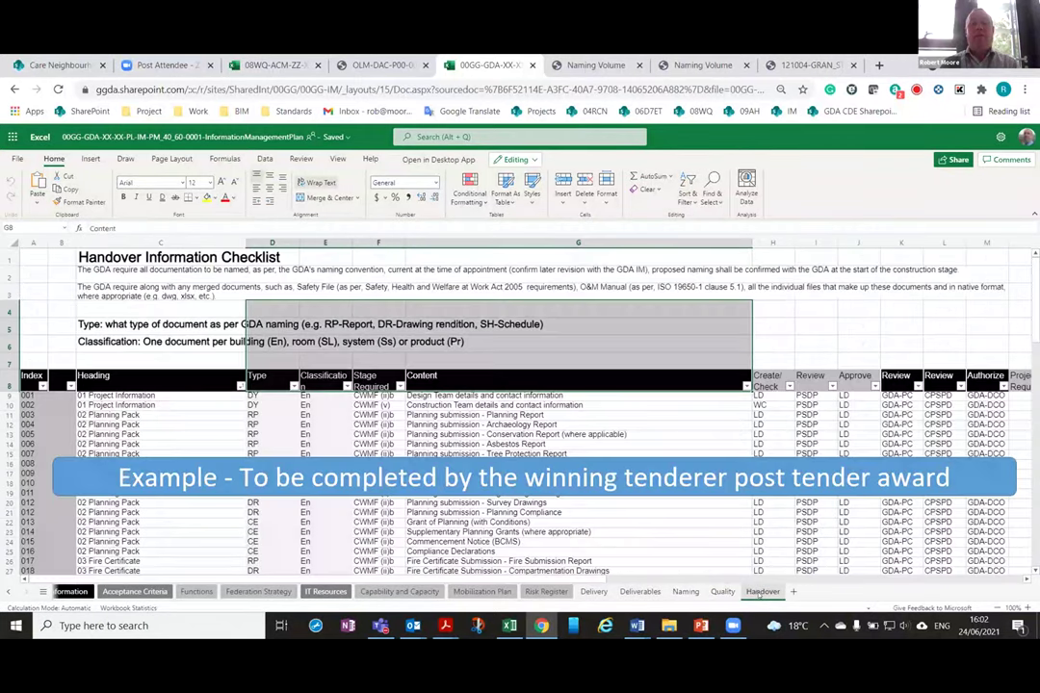
left_click(722, 592)
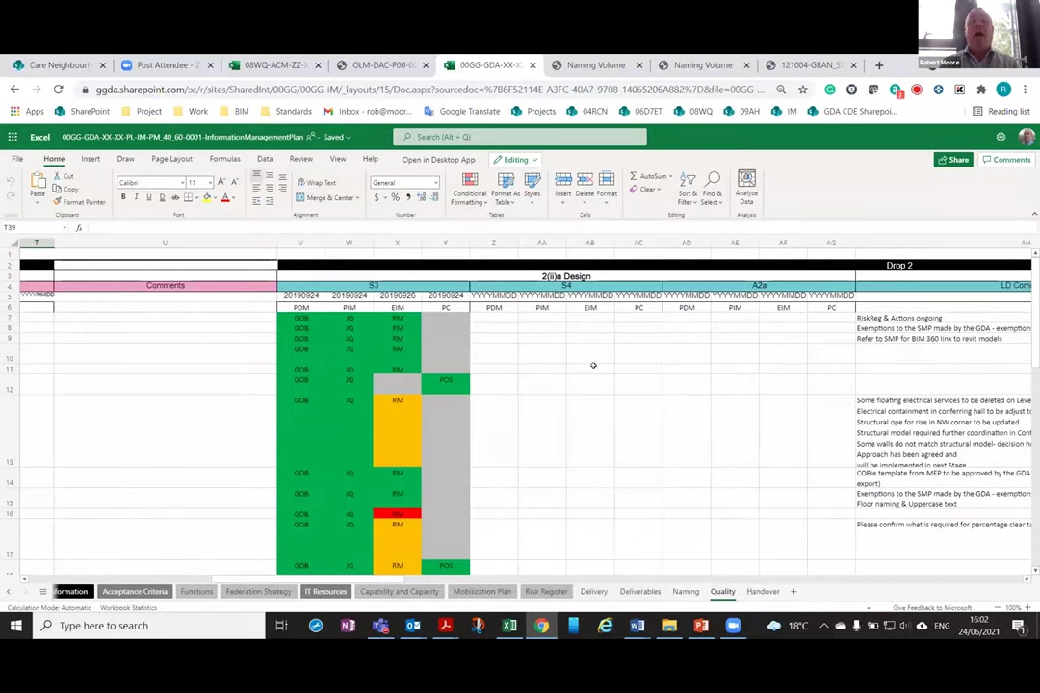
left_click(700, 626)
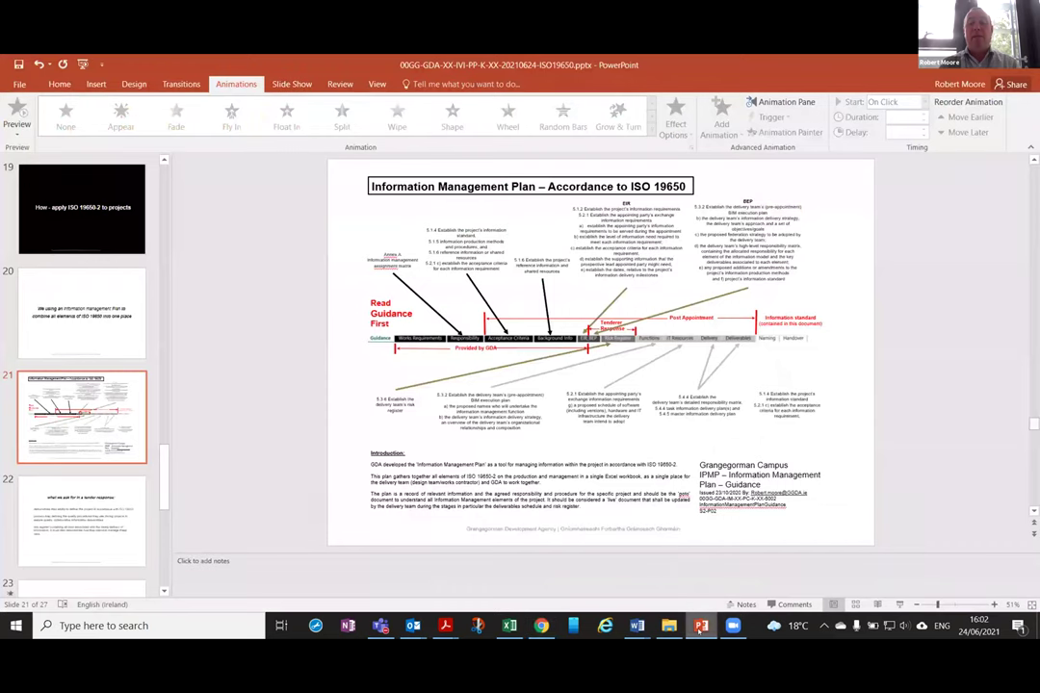
Step: Present the ISO 19650 deck full screen and advance to slide 21 on ISO 19650 accordance
left_click(898, 606)
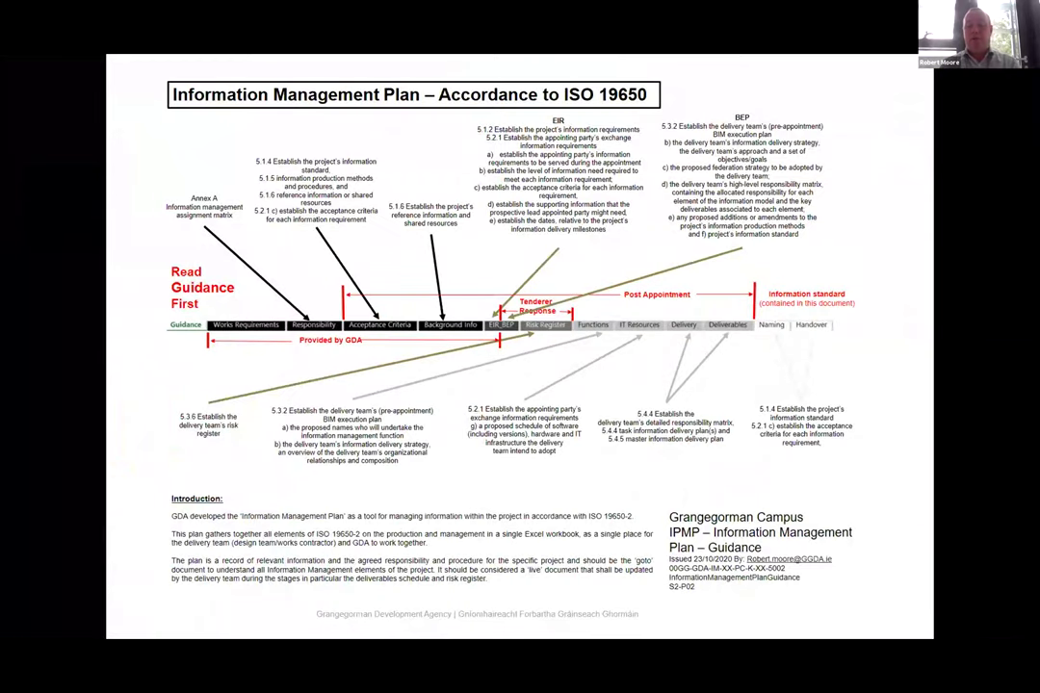
left_click(685, 411)
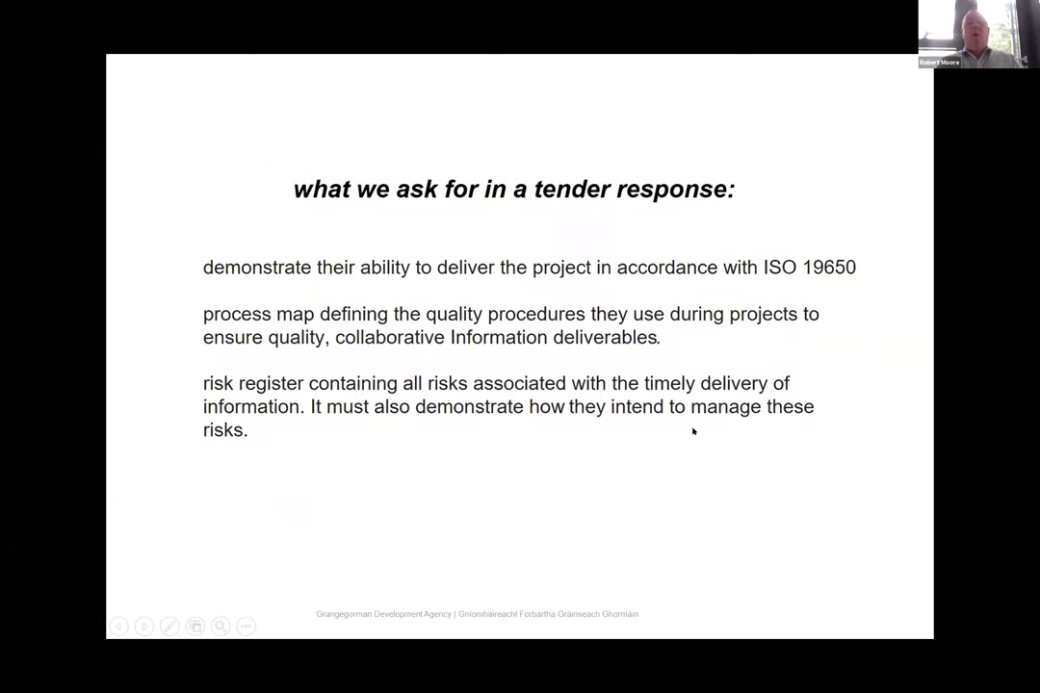